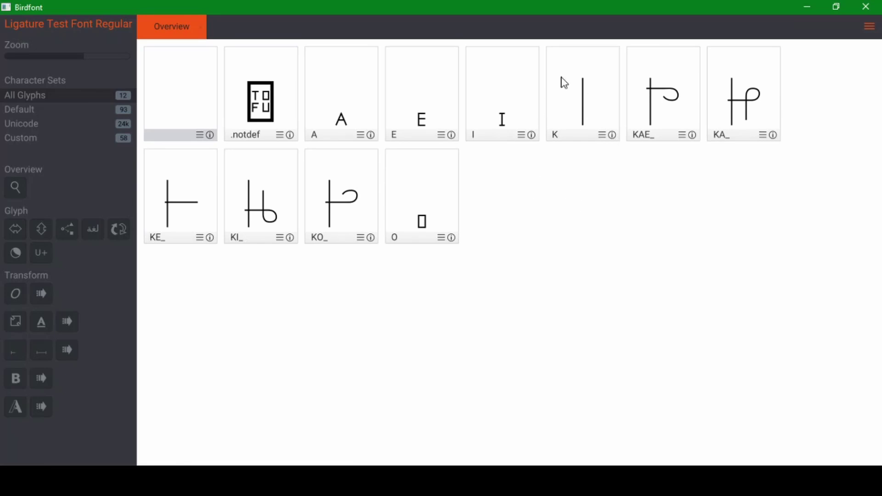
# Review the K glyph and its ligature glyphs KAE_, KA_, KE_, KI_ and KO_ in the overview.
pyautogui.click(577, 110)
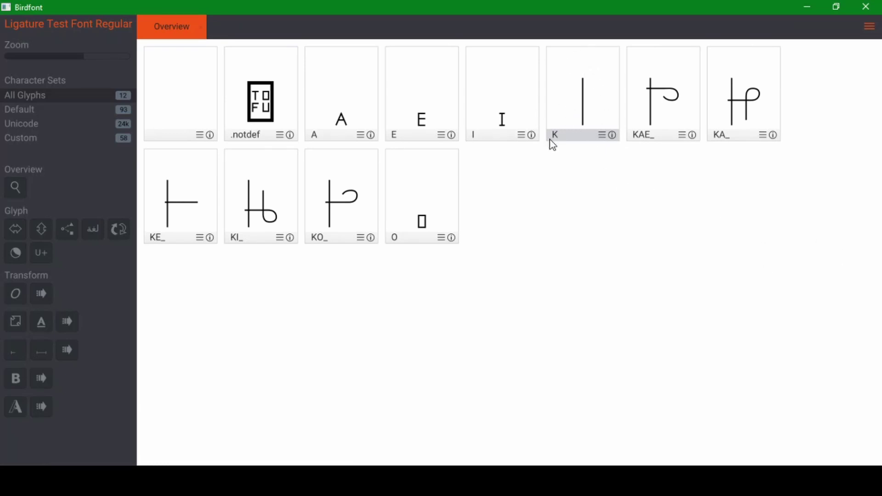
pyautogui.click(672, 134)
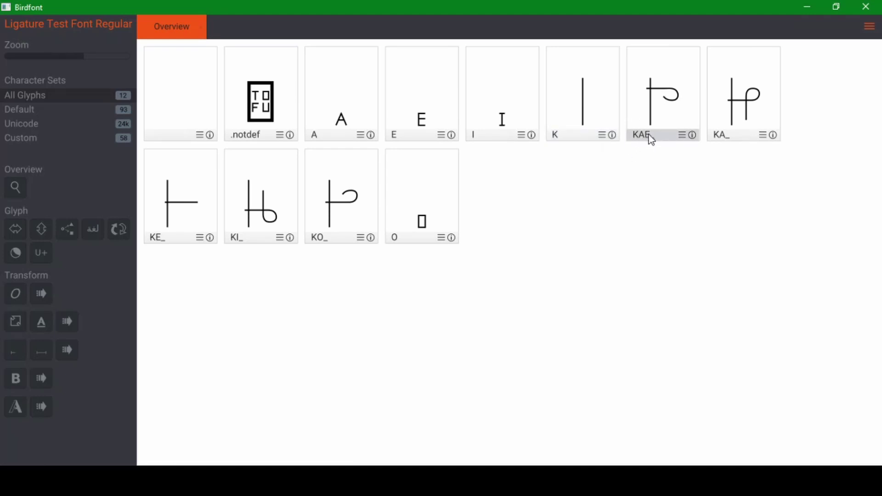
pyautogui.click(756, 115)
pyautogui.click(205, 209)
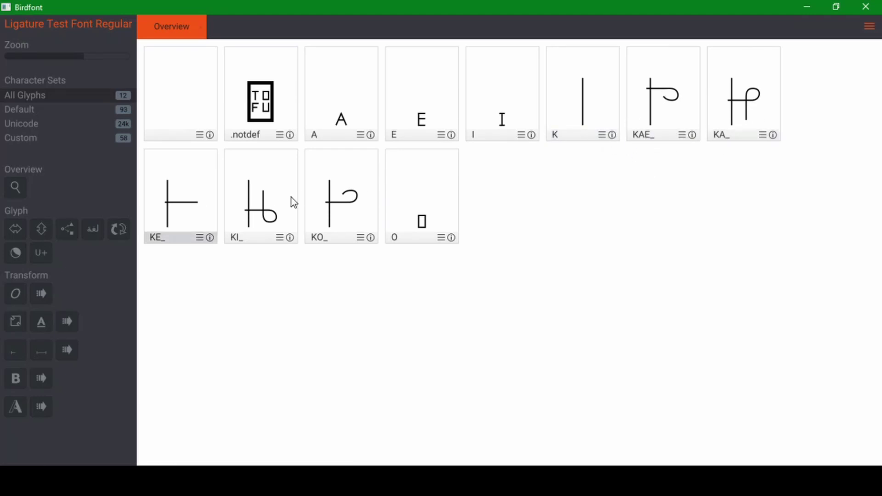
pyautogui.click(293, 202)
pyautogui.click(357, 199)
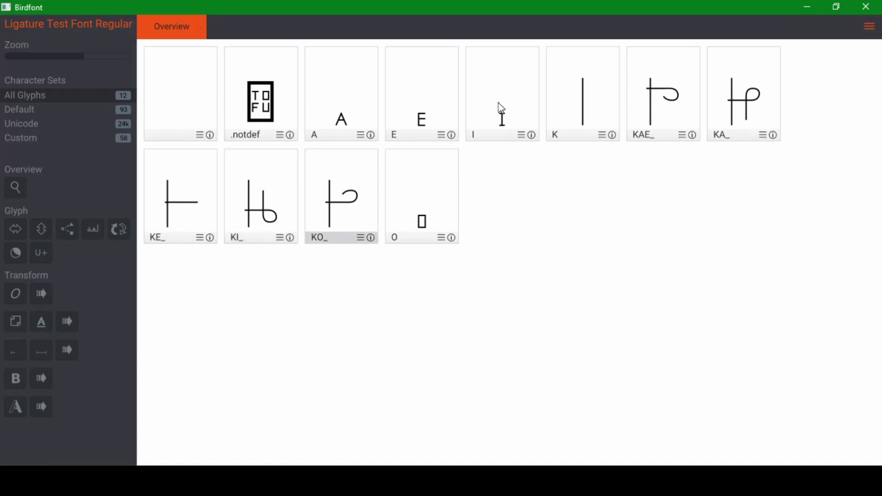
# Review the individual vowel glyphs I, A, E and O in the overview.
pyautogui.click(499, 104)
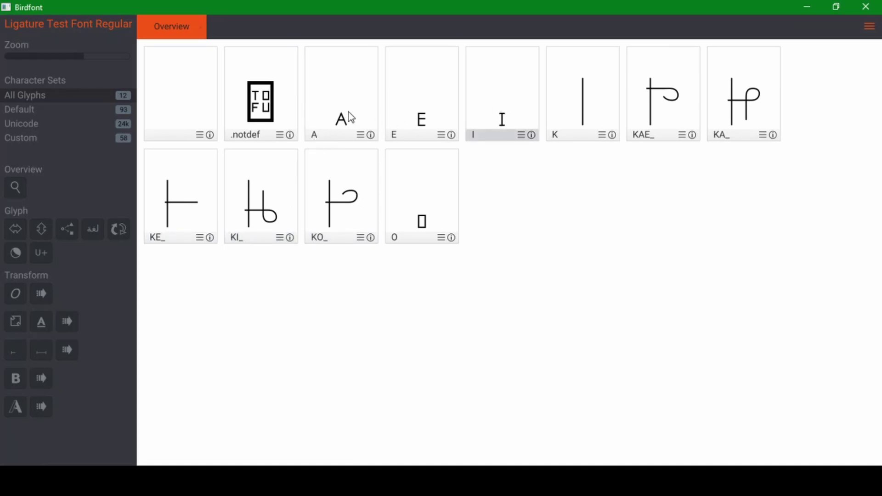
pyautogui.click(356, 113)
pyautogui.click(421, 110)
pyautogui.click(516, 108)
pyautogui.click(425, 204)
# View the Unicode character information for the E, A and I glyphs.
pyautogui.click(441, 133)
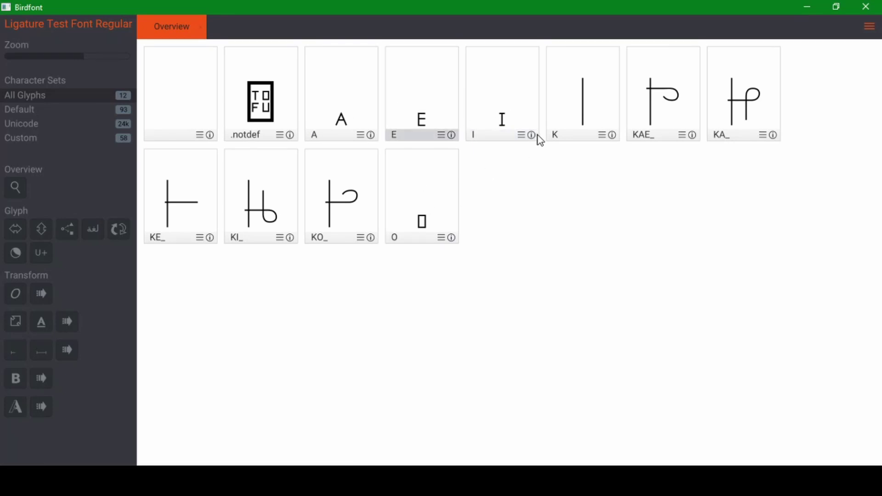
pyautogui.click(452, 135)
pyautogui.click(317, 104)
pyautogui.click(371, 136)
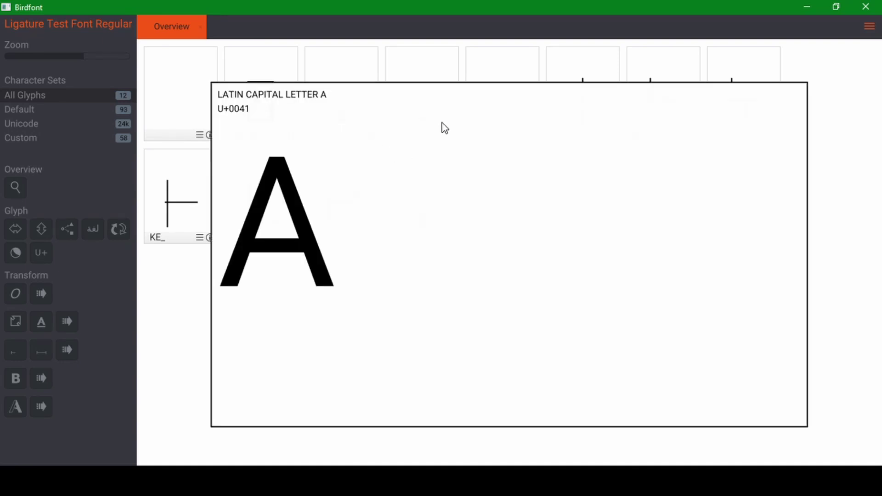
pyautogui.click(441, 128)
pyautogui.click(532, 135)
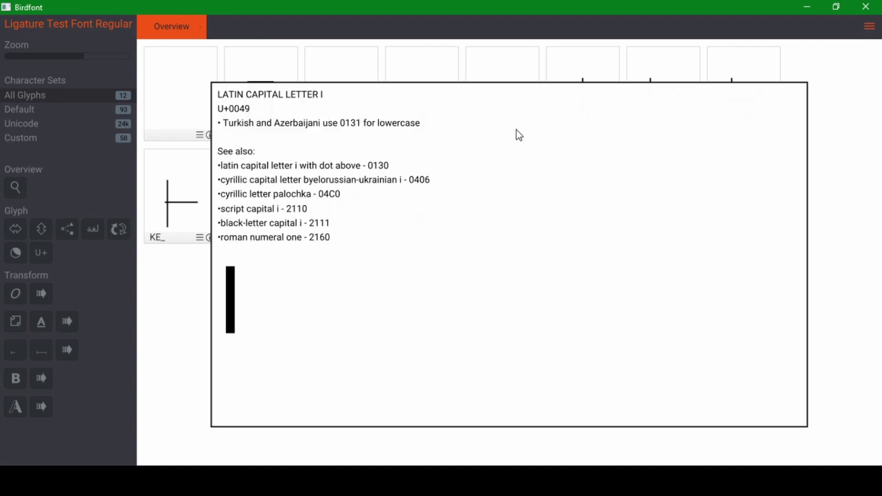
pyautogui.click(516, 133)
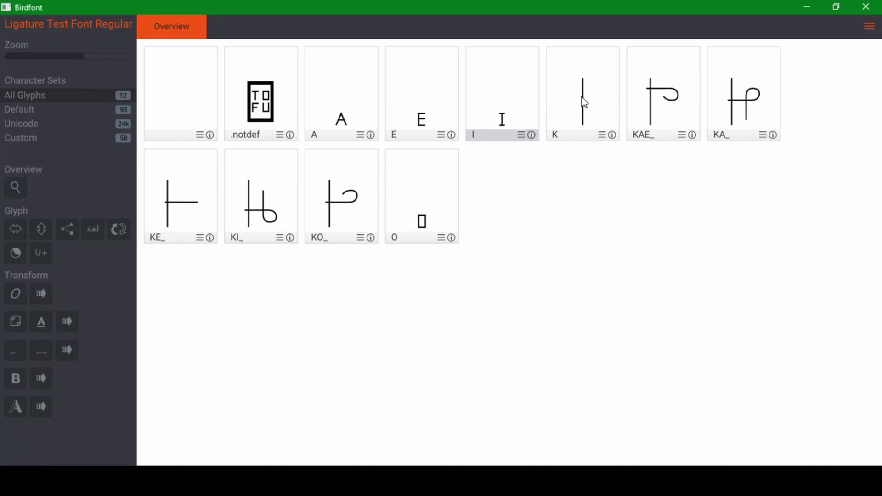
# Review the KAE_, KA_ and KO_ ligature glyphs and view the glyph information for KA_.
pyautogui.click(657, 105)
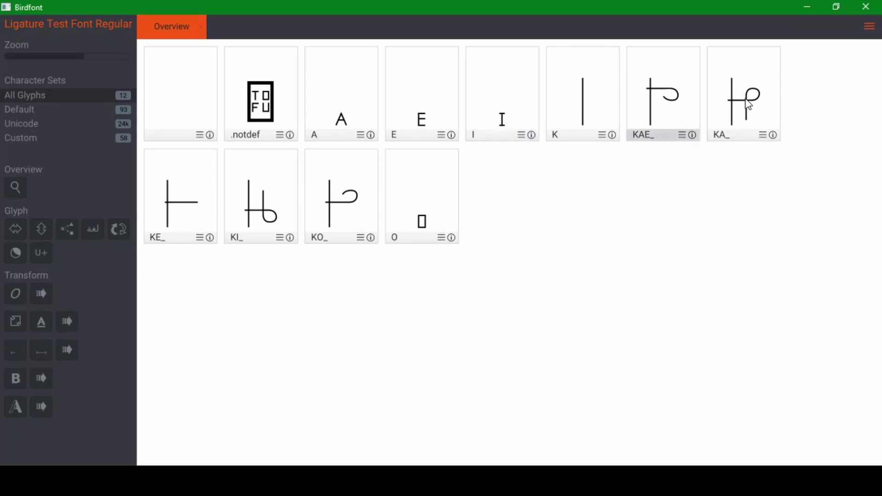
pyautogui.click(776, 110)
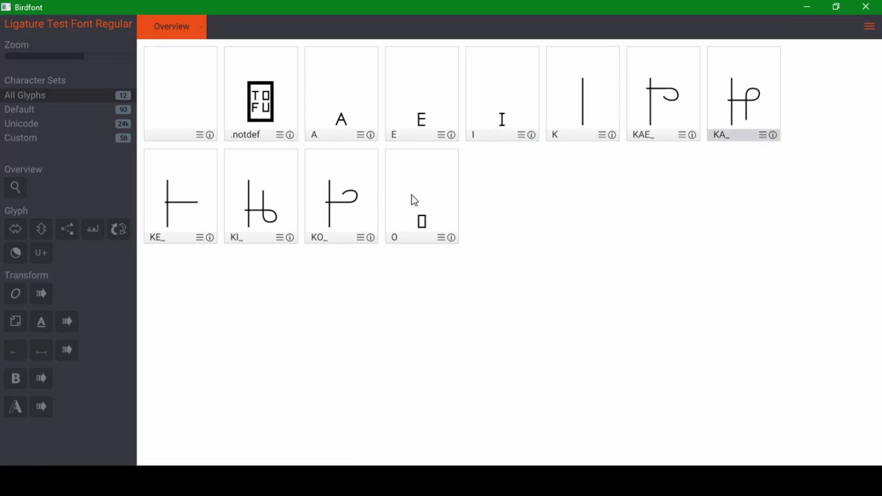
pyautogui.click(358, 198)
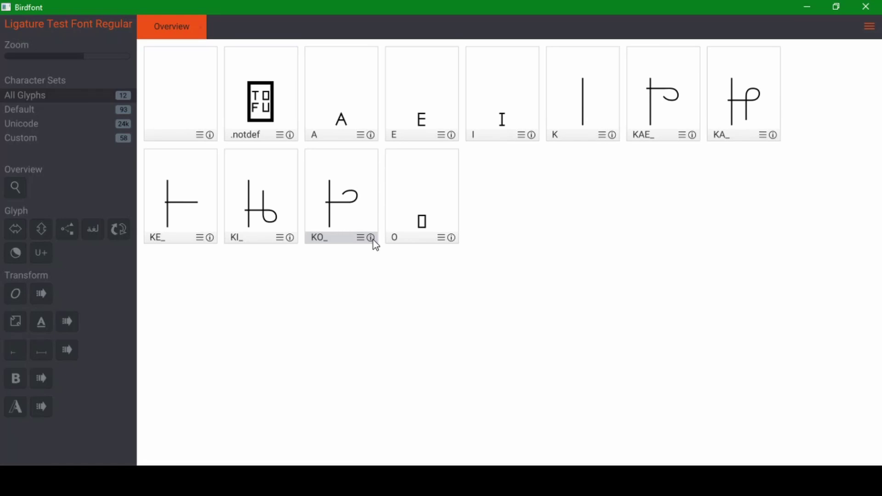
pyautogui.click(773, 136)
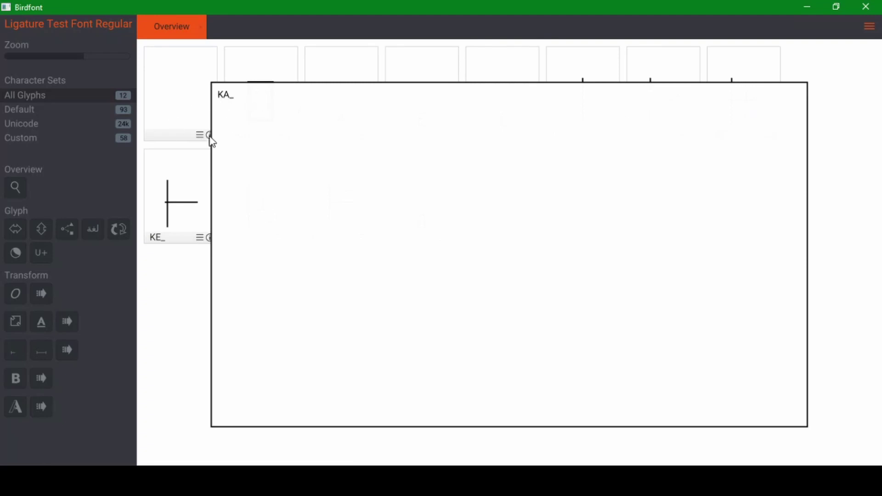
pyautogui.click(247, 134)
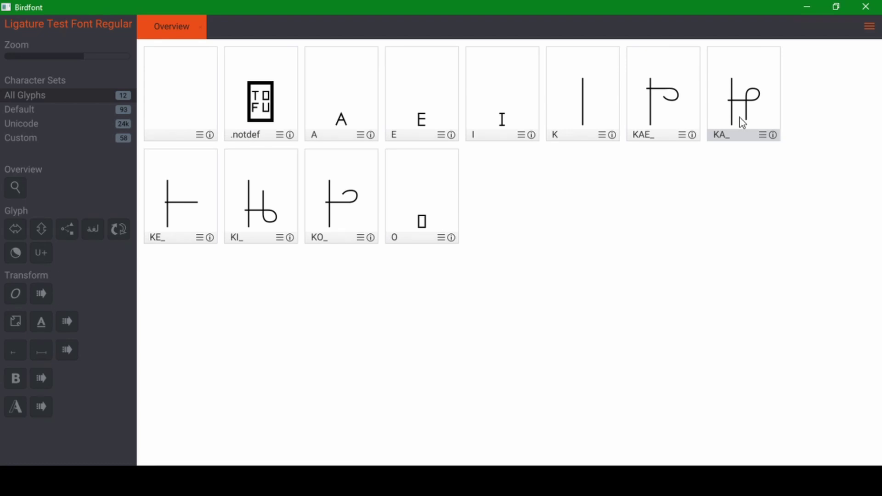
pyautogui.click(774, 136)
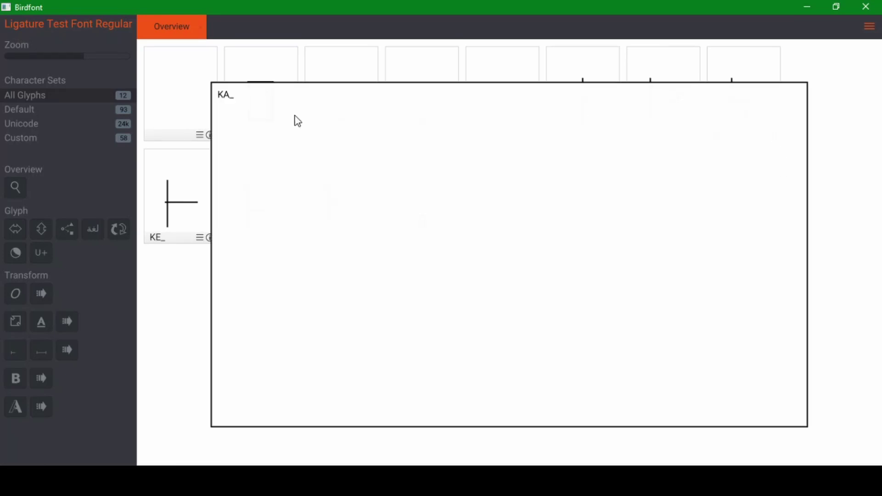
pyautogui.click(272, 119)
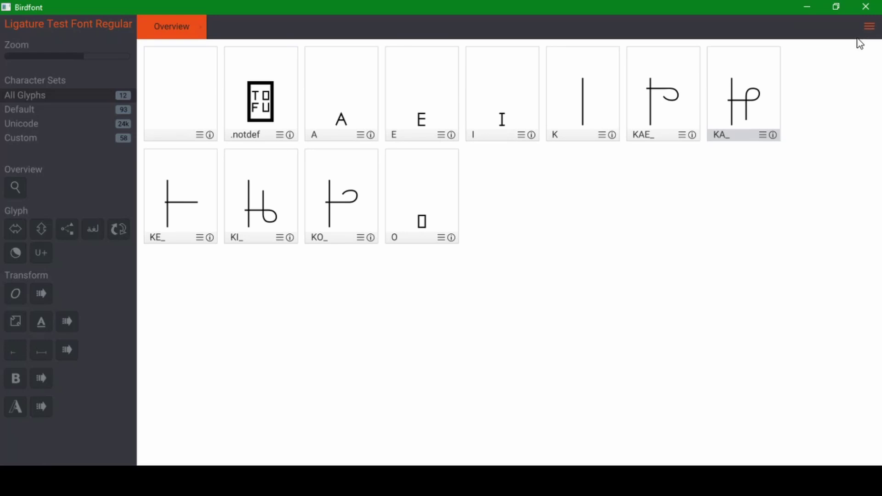
# Add a new ligature named KOE_ with the character sequence "K o j h k j".
pyautogui.click(871, 28)
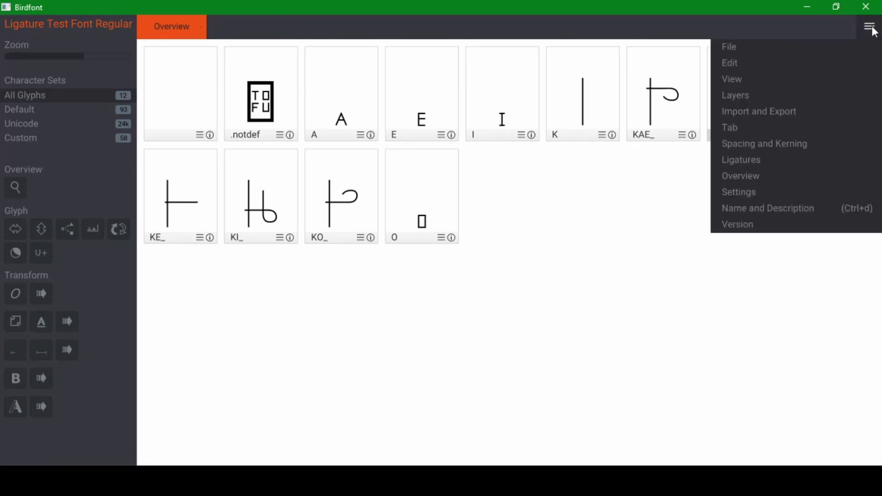
pyautogui.click(751, 160)
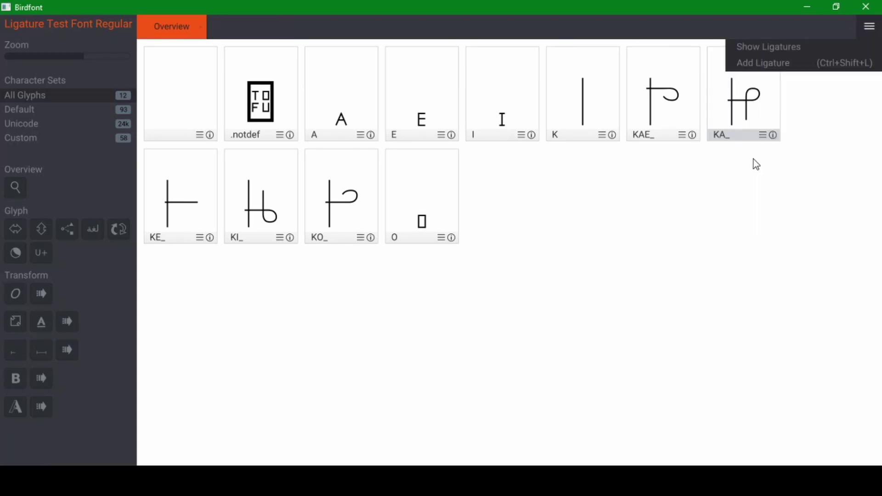
pyautogui.click(766, 63)
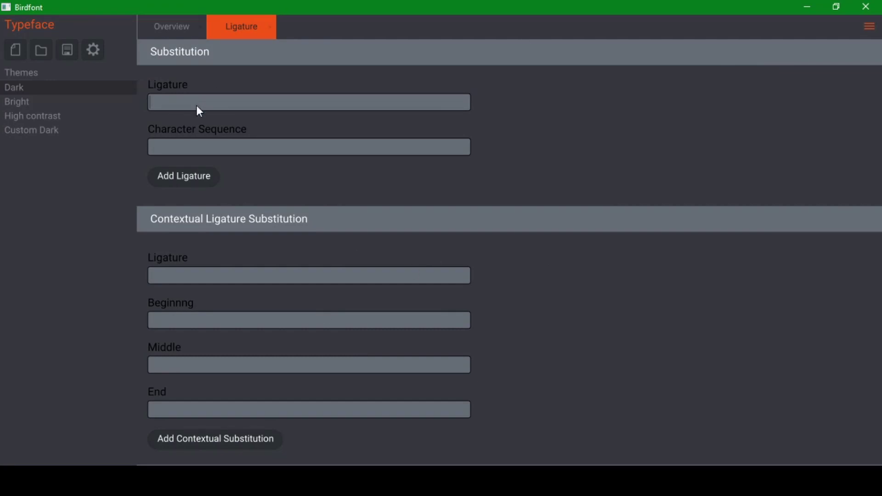
pyautogui.click(202, 151)
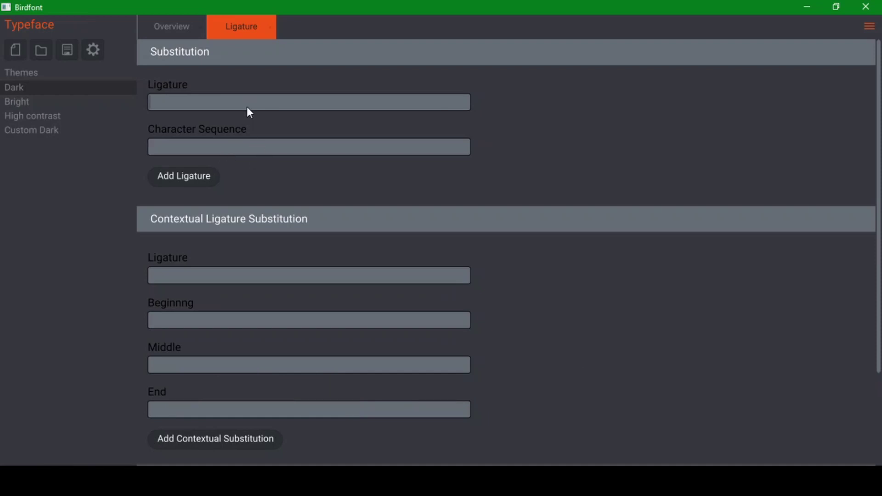
pyautogui.click(167, 27)
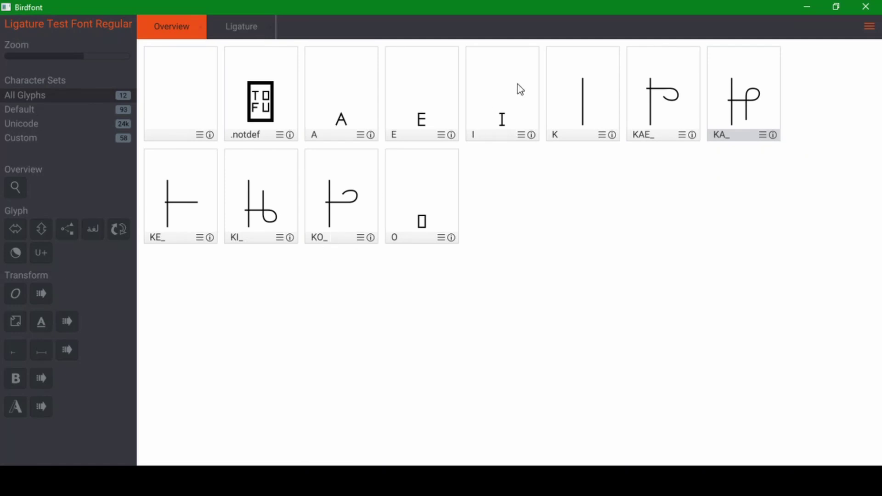
pyautogui.click(242, 29)
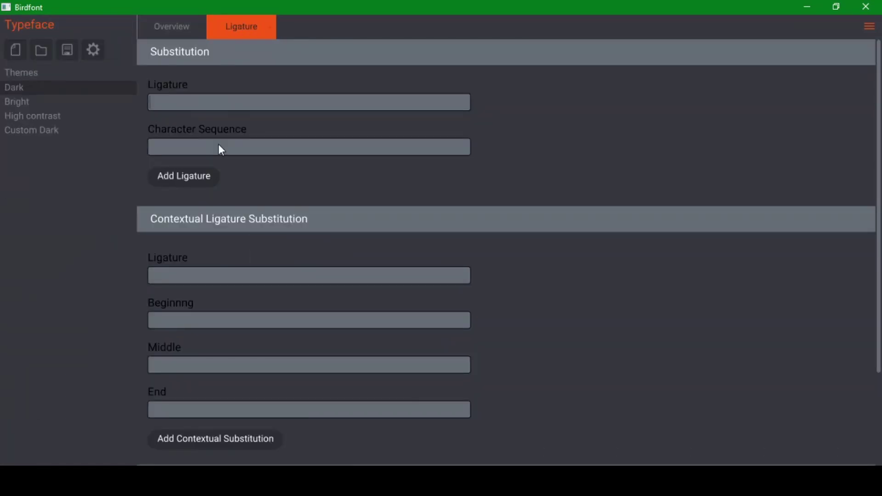
pyautogui.write('KOL')
pyautogui.write('_')
pyautogui.click(225, 147)
pyautogui.write('K oj h kj')
pyautogui.click(193, 181)
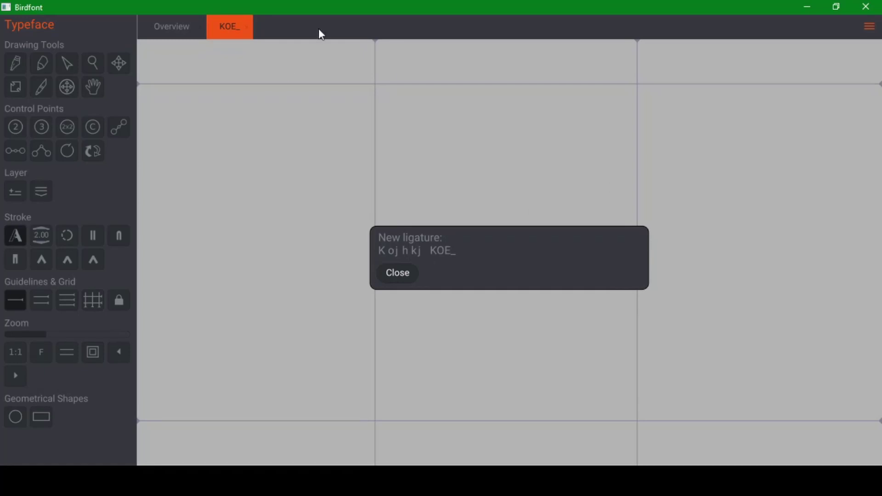
pyautogui.click(398, 275)
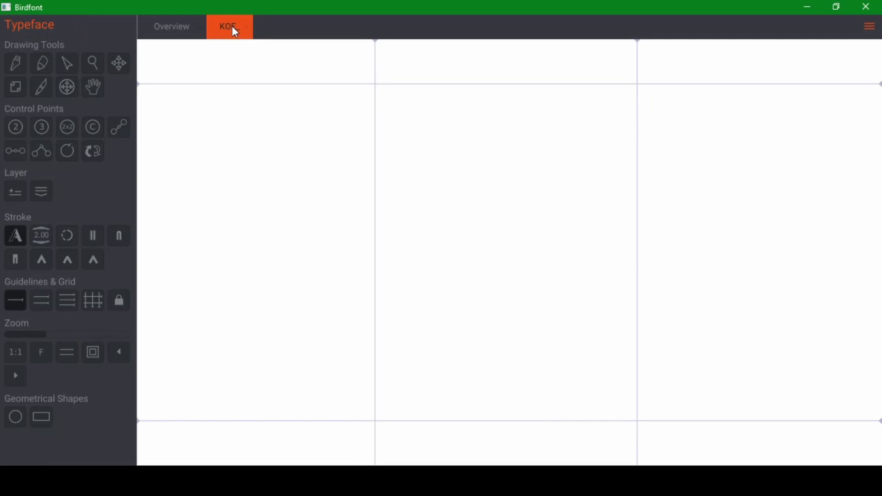
# Check the glyph information of KOE_ and KI_, closing the open KOE_ glyph in between.
pyautogui.click(160, 34)
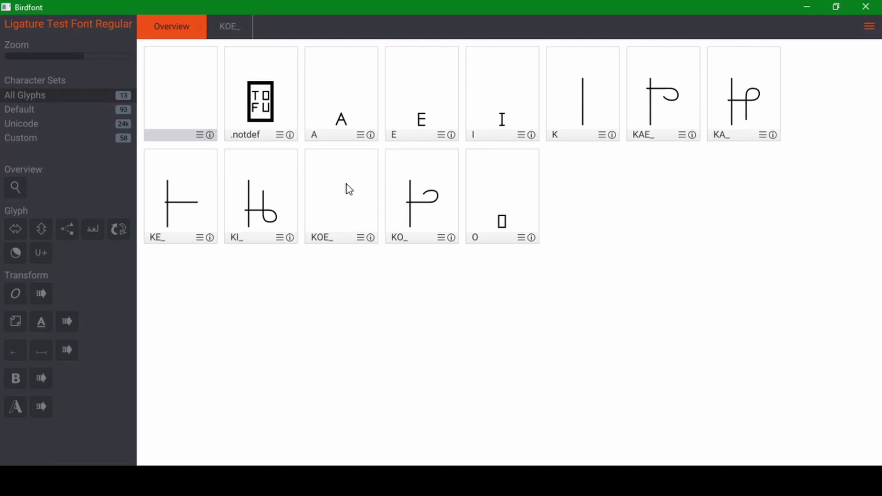
pyautogui.click(371, 240)
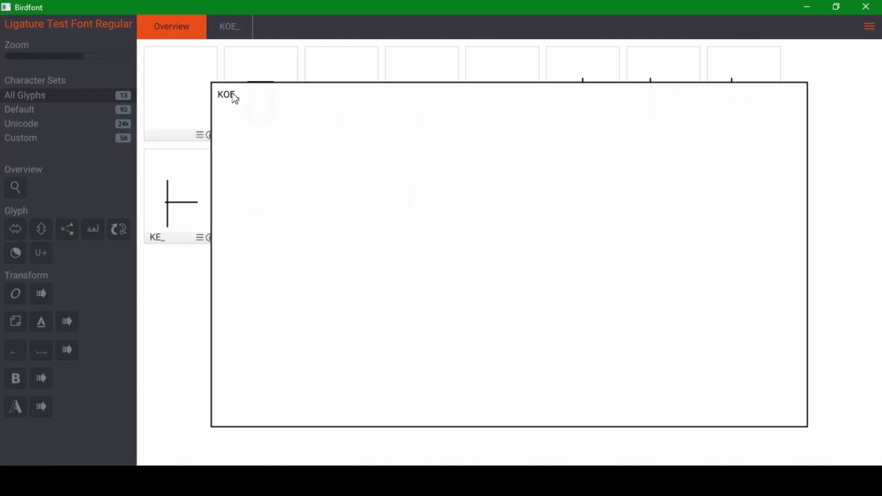
pyautogui.click(252, 136)
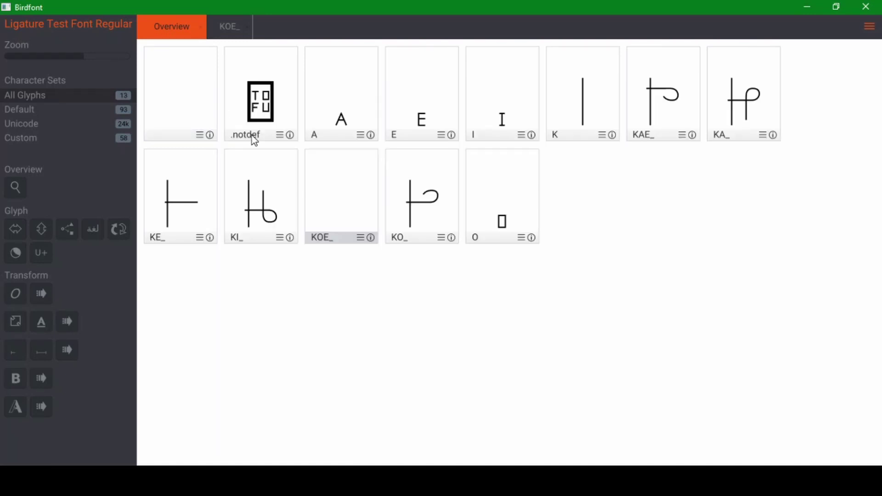
pyautogui.click(229, 27)
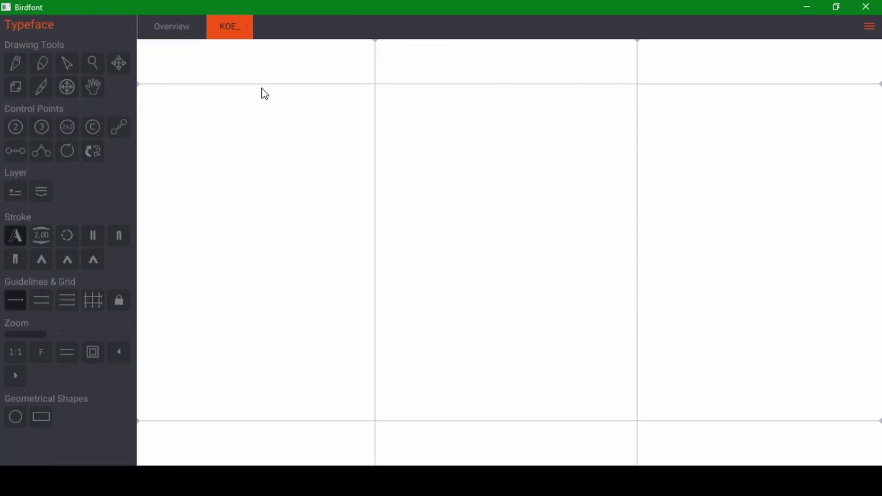
pyautogui.click(249, 27)
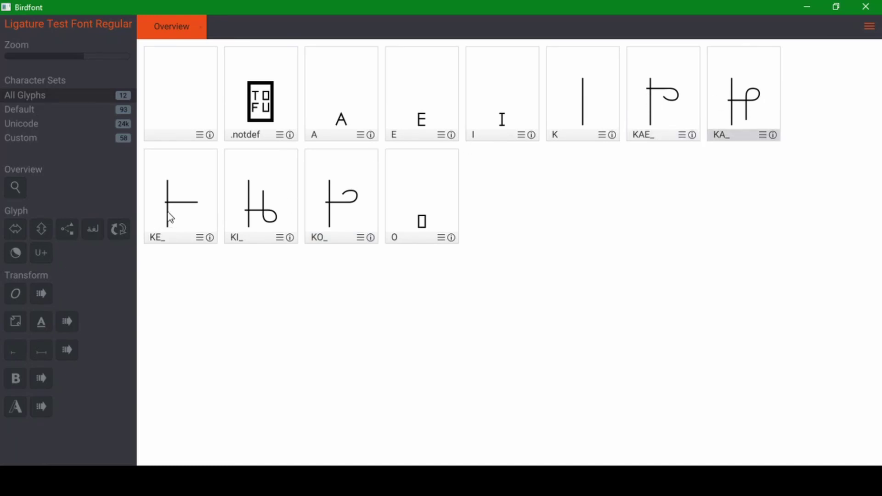
pyautogui.click(290, 237)
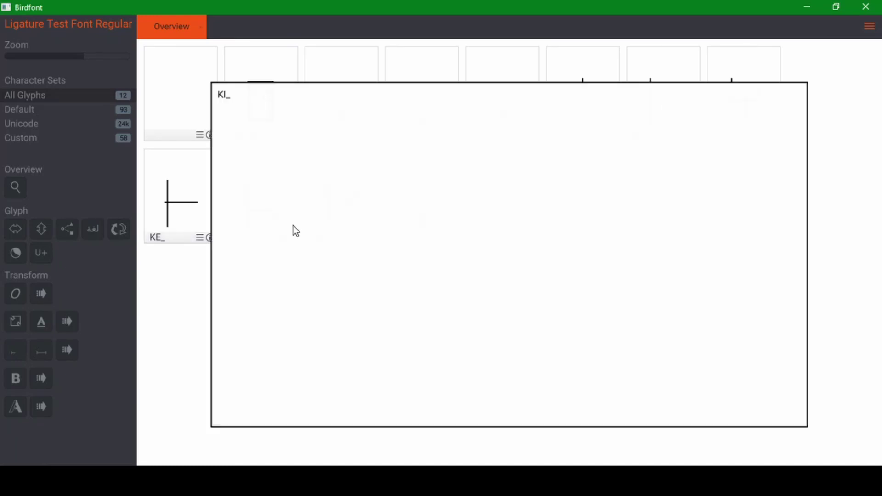
pyautogui.click(254, 134)
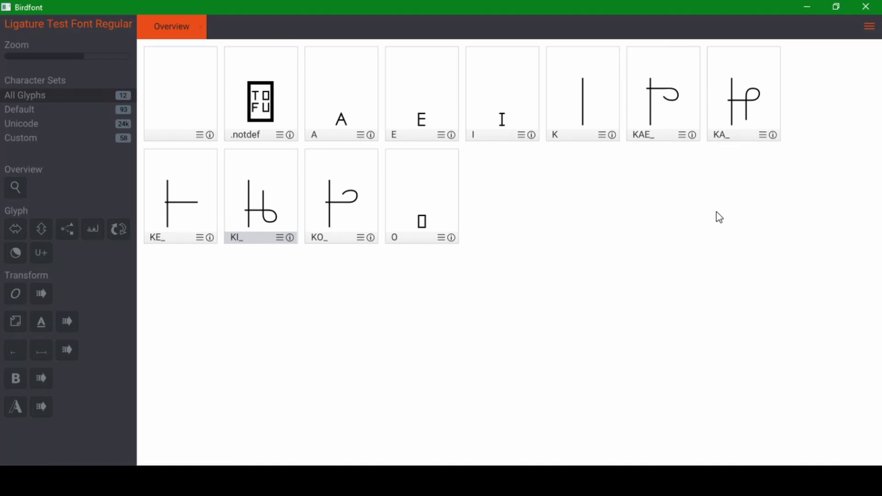
# Show the font's ligature list and delete the KOE_ ligature.
pyautogui.click(869, 27)
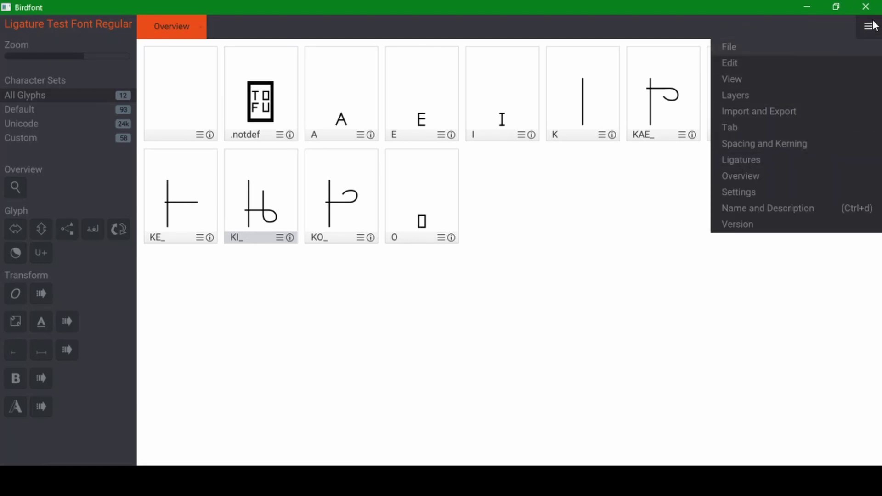
pyautogui.click(743, 162)
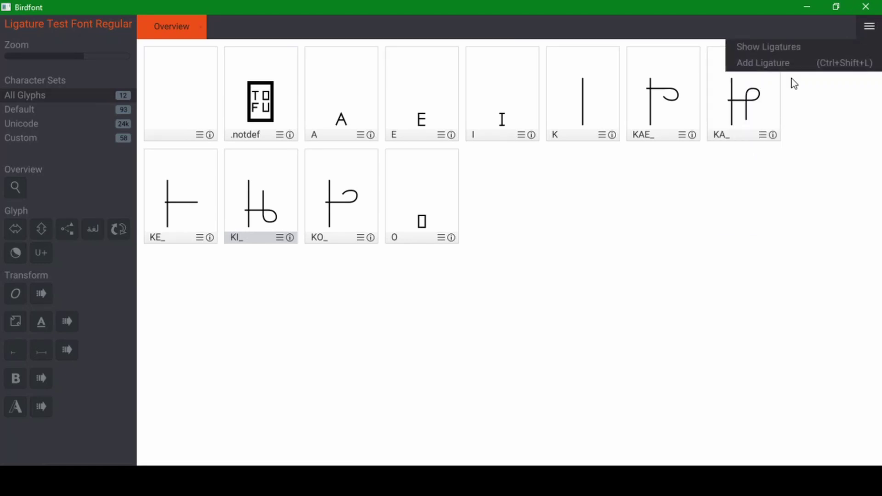
pyautogui.click(801, 46)
pyautogui.click(232, 22)
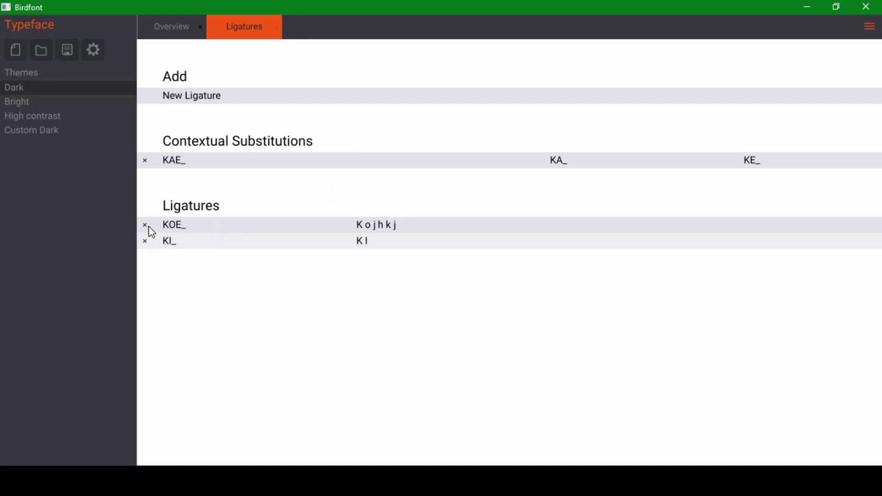
pyautogui.click(193, 242)
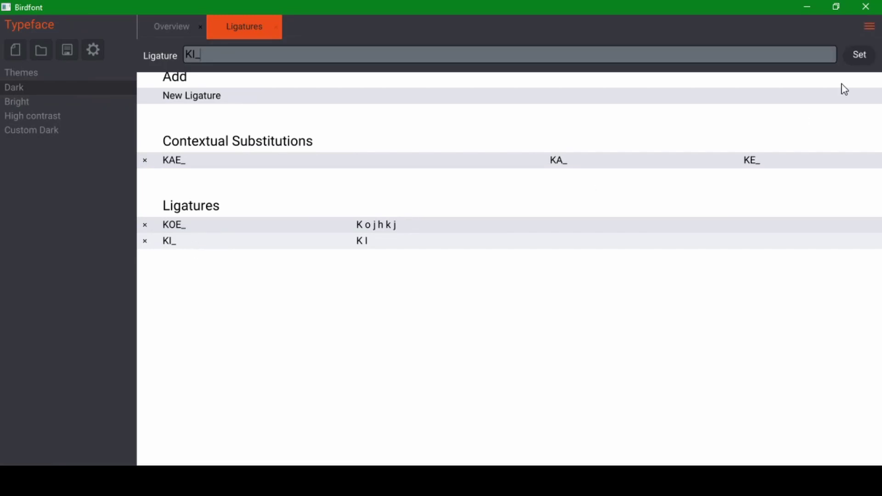
pyautogui.click(859, 55)
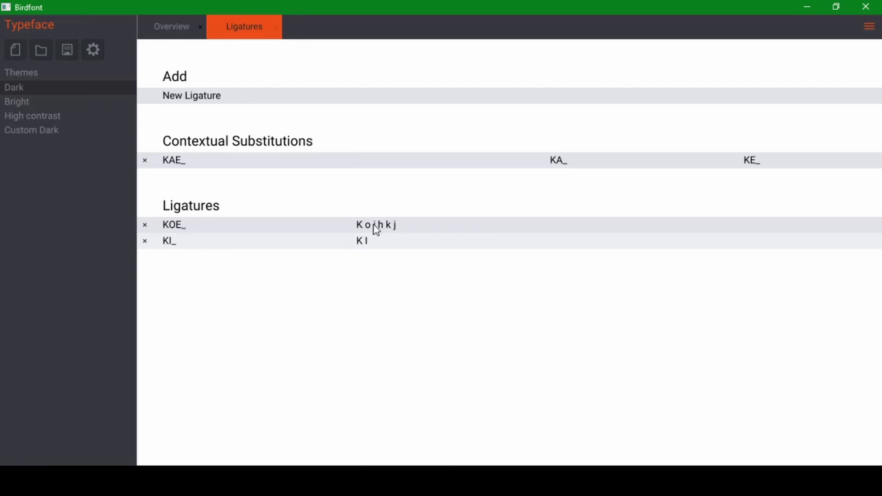
pyautogui.click(144, 225)
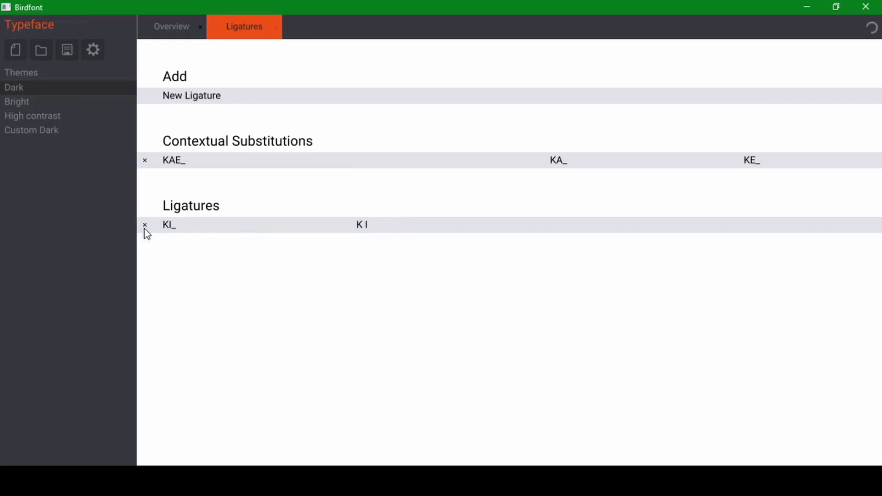
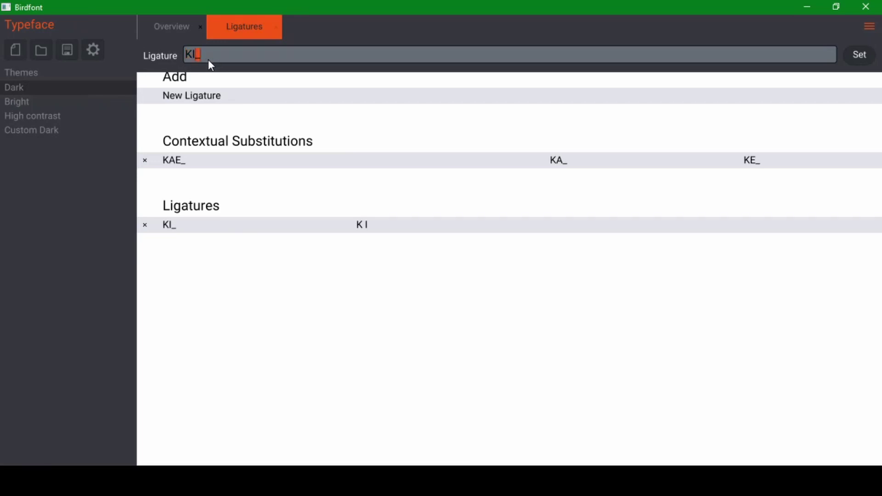
pyautogui.click(860, 59)
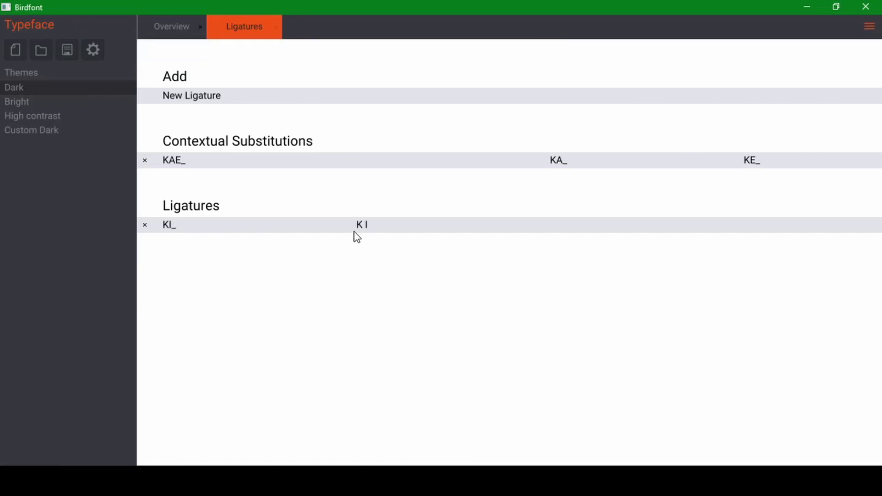
# Add a new ligature named Klkjhl with the character sequence "j k l j l" and close its glyph.
pyautogui.click(196, 96)
pyautogui.click(187, 97)
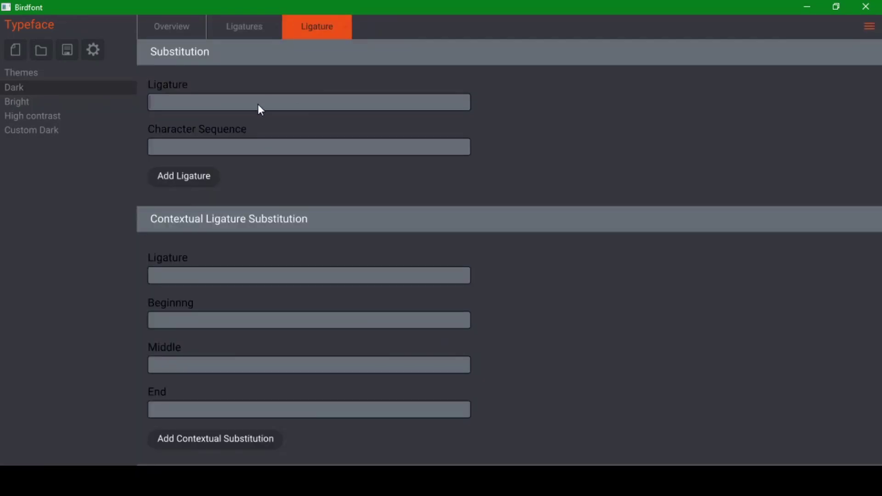
pyautogui.write('K')
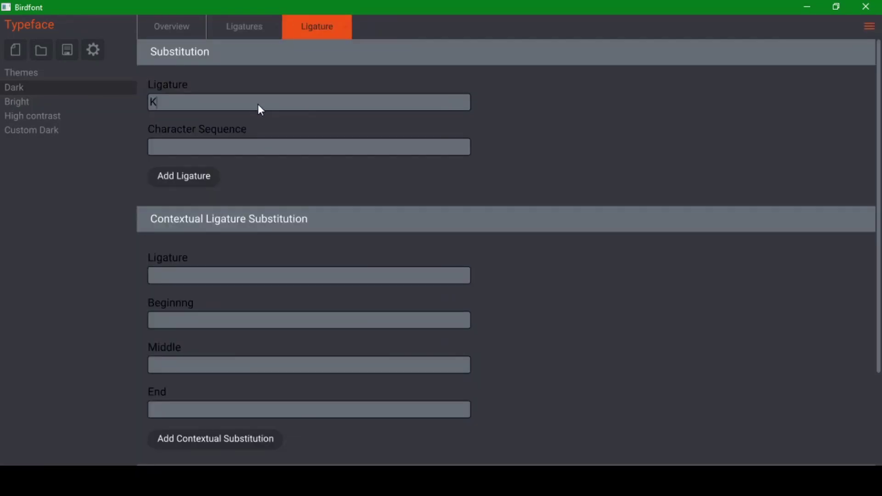
pyautogui.write('lkjhl')
pyautogui.write(' k lj')
pyautogui.click(191, 176)
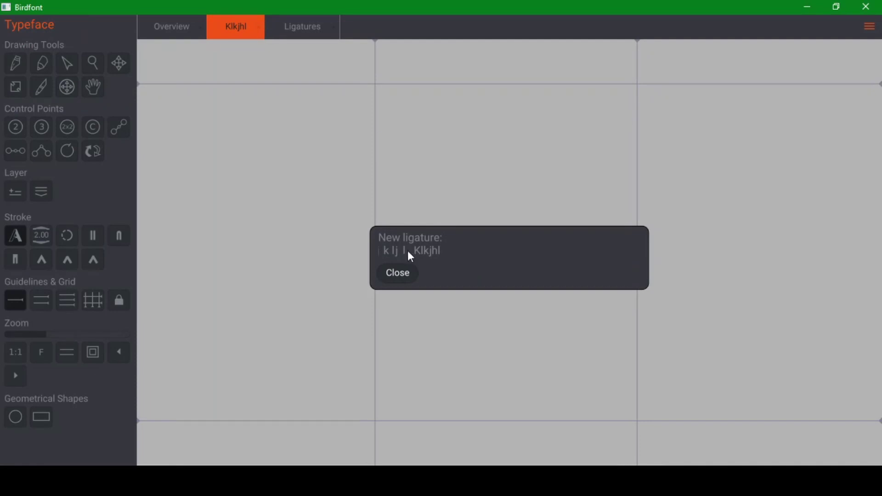
pyautogui.click(408, 275)
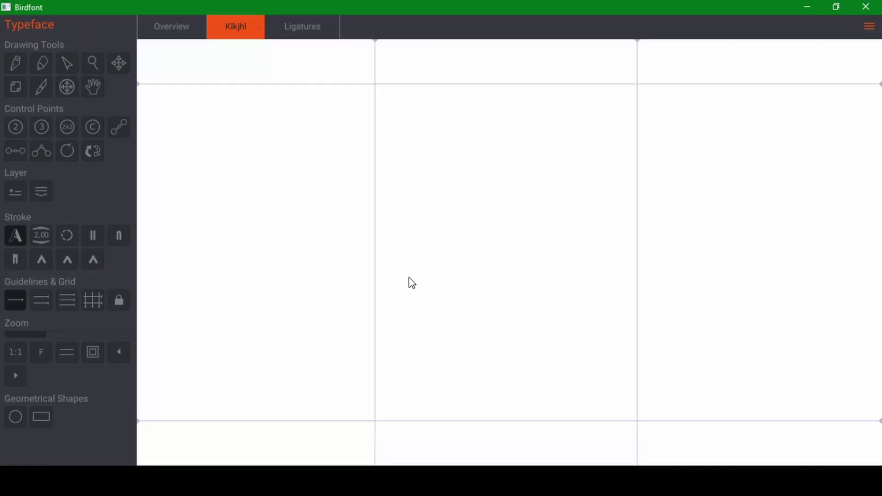
pyautogui.click(257, 34)
pyautogui.click(230, 37)
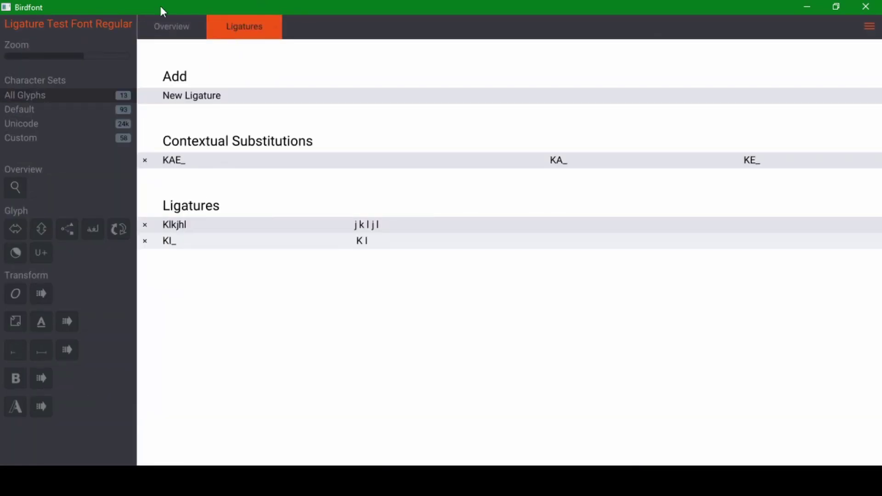
# Delete the blank Klkjhl glyph from the glyph overview.
pyautogui.click(166, 23)
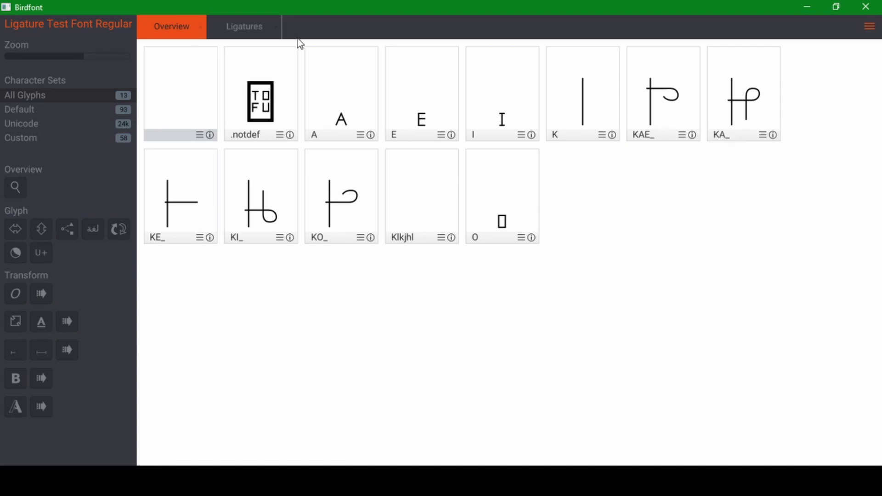
pyautogui.click(234, 24)
pyautogui.click(174, 35)
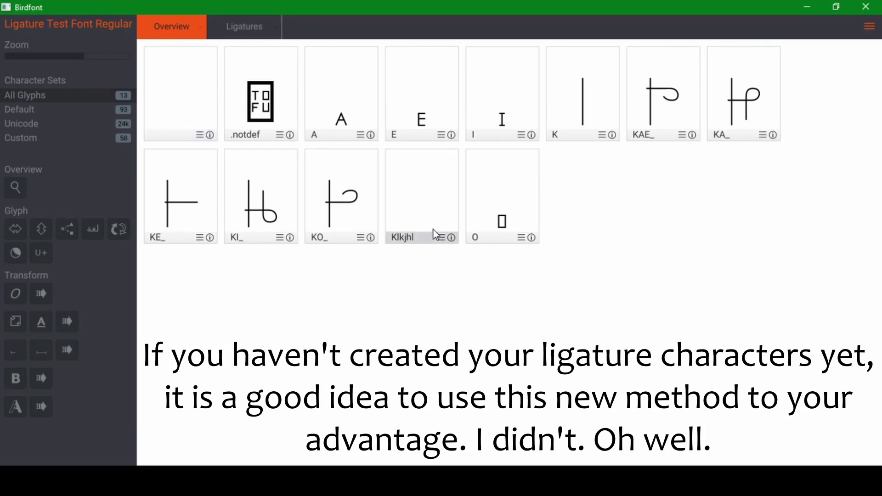
pyautogui.press('Delete')
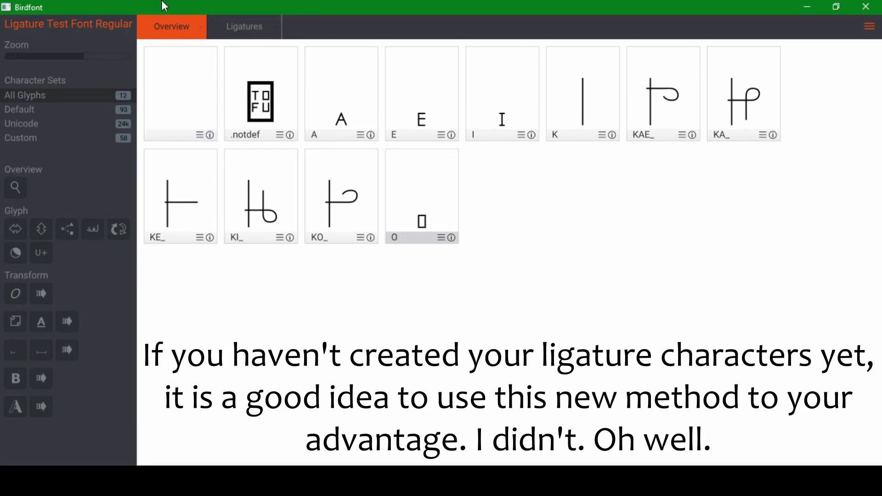
# Rename the Klkjhl entry in the ligature list to KA_.
pyautogui.click(233, 32)
pyautogui.click(185, 229)
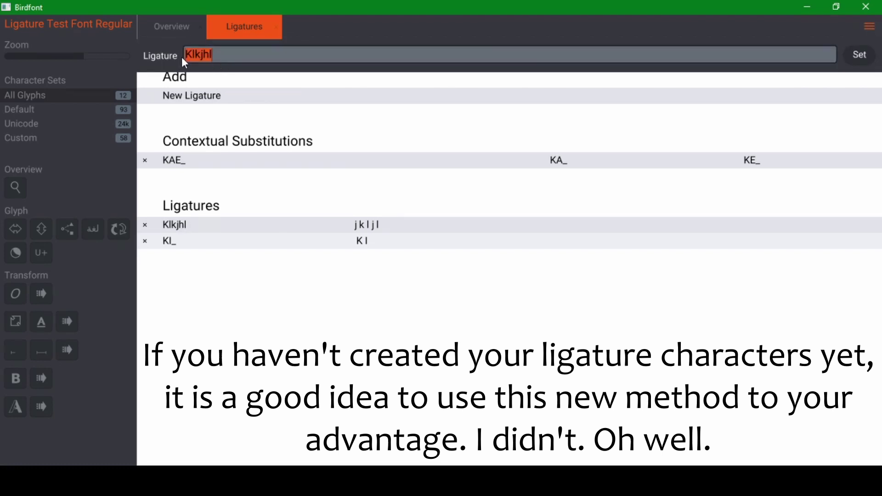
pyautogui.write('KA_')
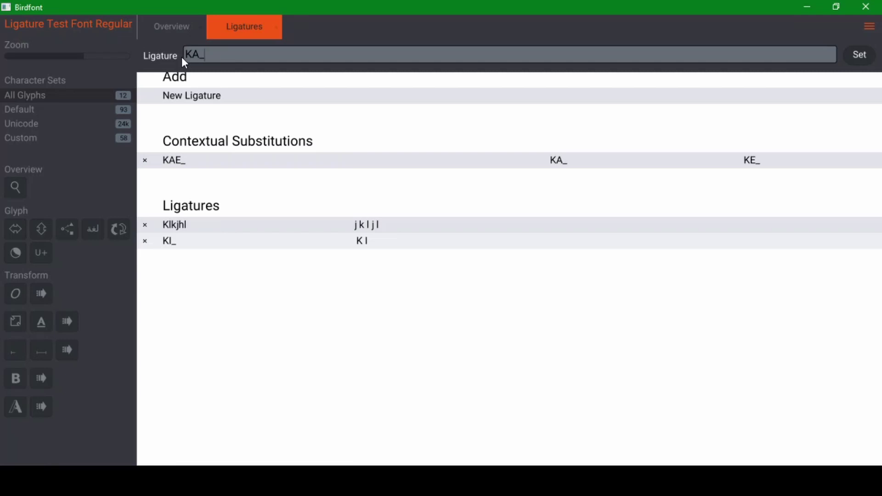
pyautogui.press('Return')
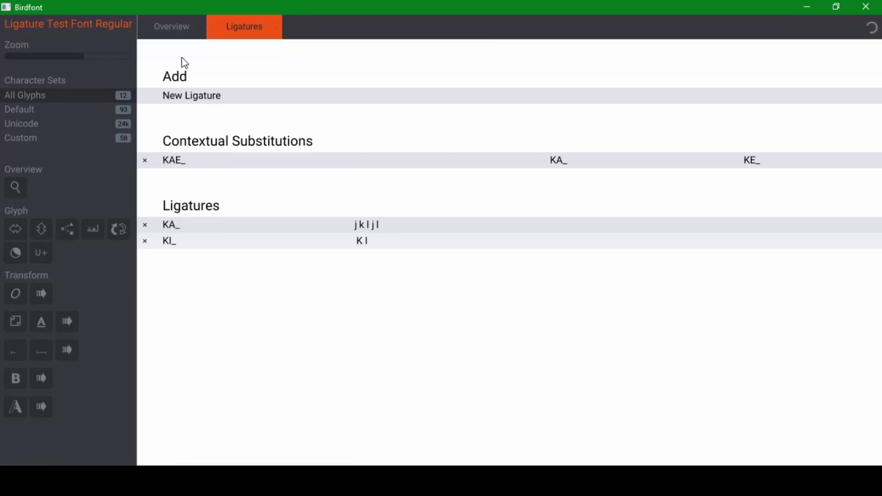
# Replace the character sequence of the KA_ ligature with "K A".
pyautogui.click(363, 225)
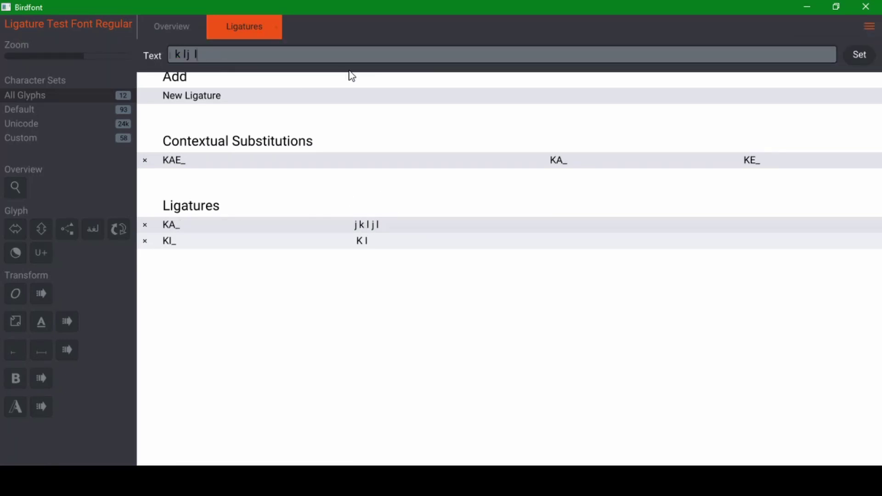
pyautogui.press('BackSpace')
pyautogui.press('BackSpace')
pyautogui.press('BackSpace')
pyautogui.press('BackSpace')
pyautogui.write('K')
pyautogui.write('A')
pyautogui.click(860, 54)
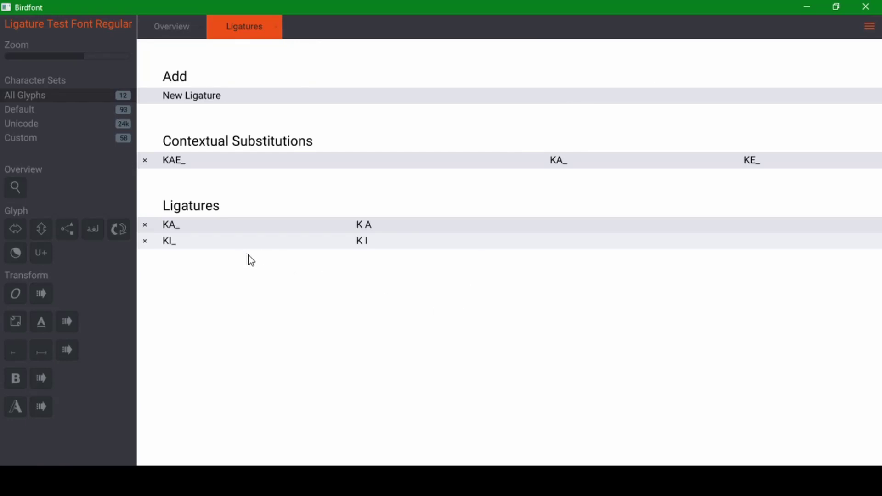
# Add a new ligature named jhlkh with the character sequence "K E" and return to the ligature list.
pyautogui.click(69, 24)
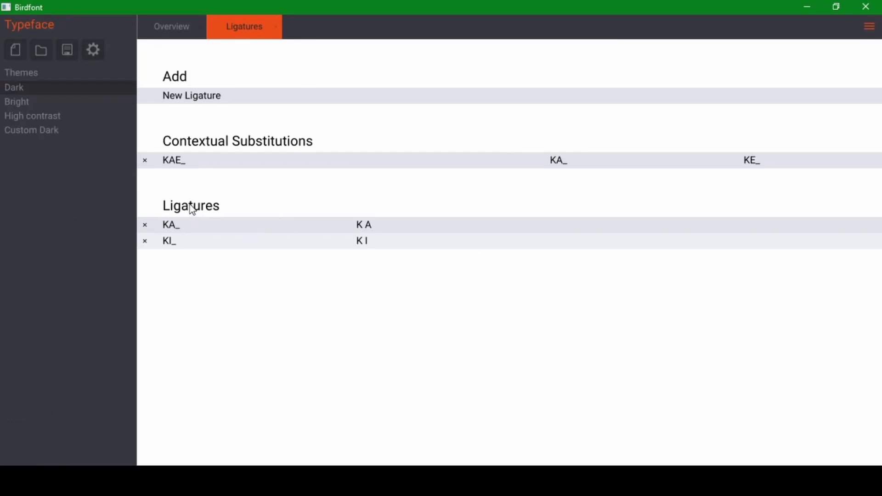
pyautogui.click(197, 97)
pyautogui.click(184, 105)
pyautogui.write('hlkh')
pyautogui.click(197, 152)
pyautogui.write('K')
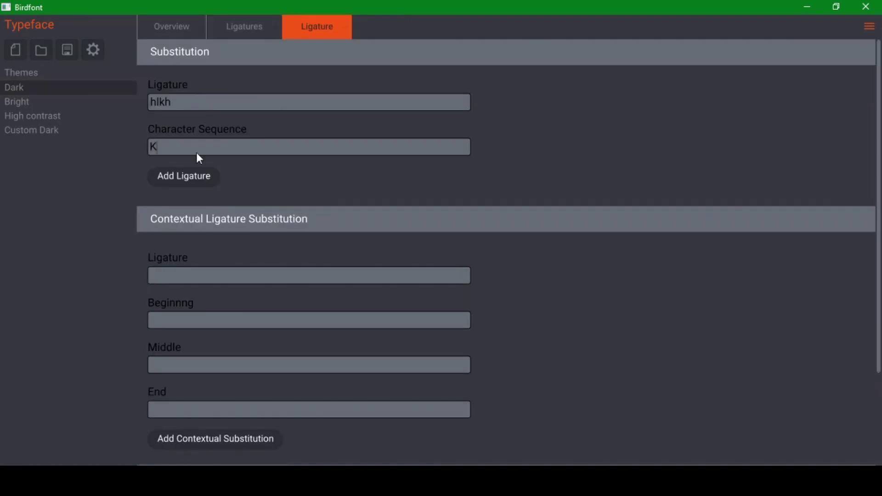
pyautogui.write(' E')
pyautogui.click(183, 176)
pyautogui.click(244, 27)
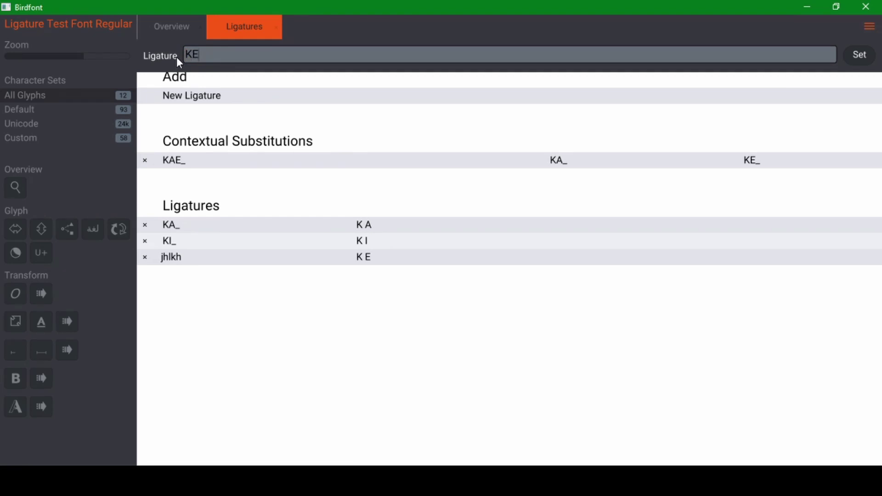
# Rename the jhlkh ligature to KE_, keeping "K E" as its character sequence.
pyautogui.write('KE_')
pyautogui.click(866, 55)
pyautogui.click(370, 243)
pyautogui.click(858, 55)
# Compare the K combination glyphs in the overview with the entries in the ligature list.
pyautogui.click(176, 24)
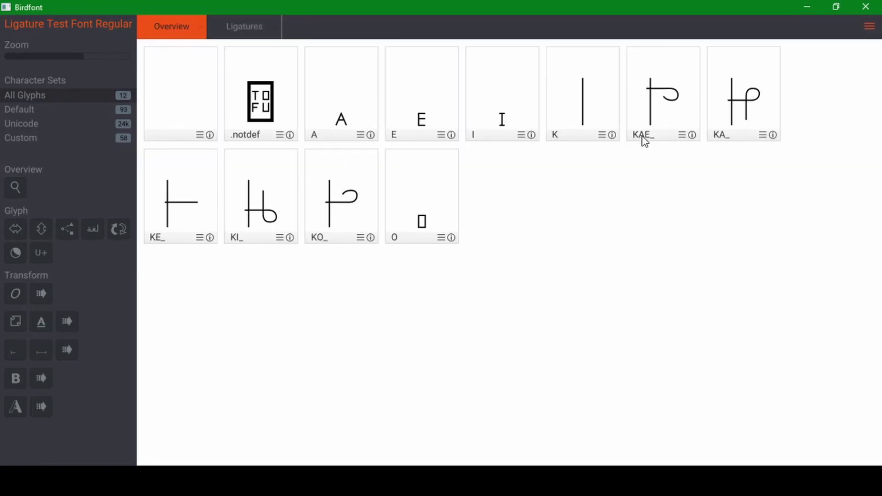
pyautogui.click(231, 35)
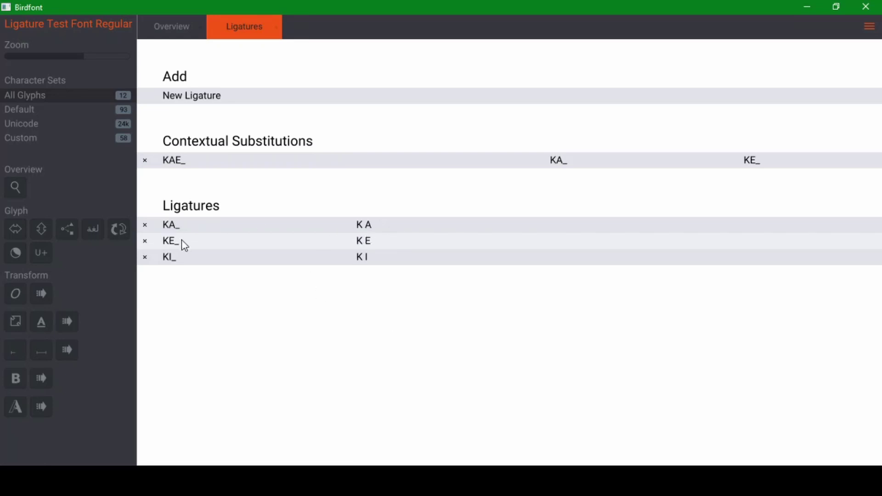
pyautogui.click(177, 26)
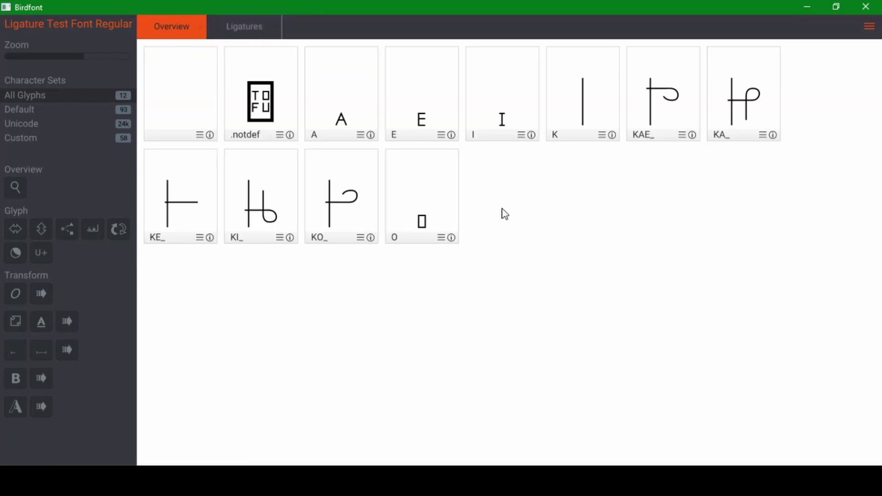
pyautogui.click(257, 32)
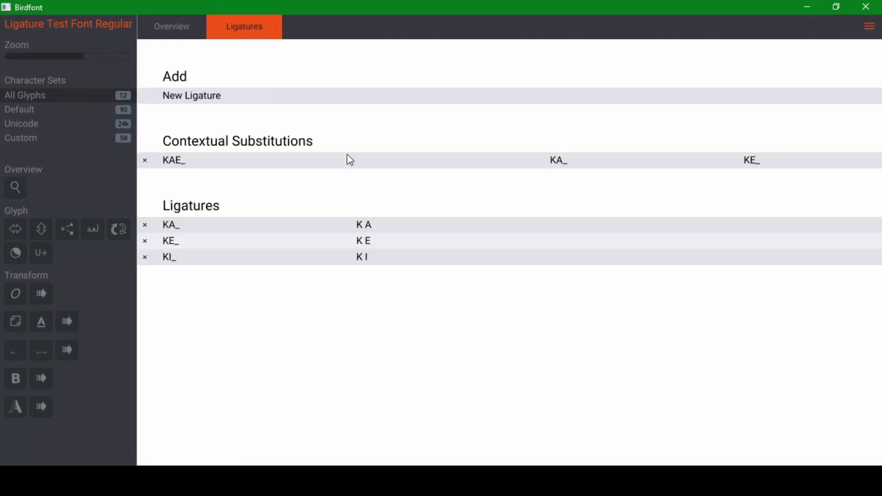
pyautogui.click(171, 34)
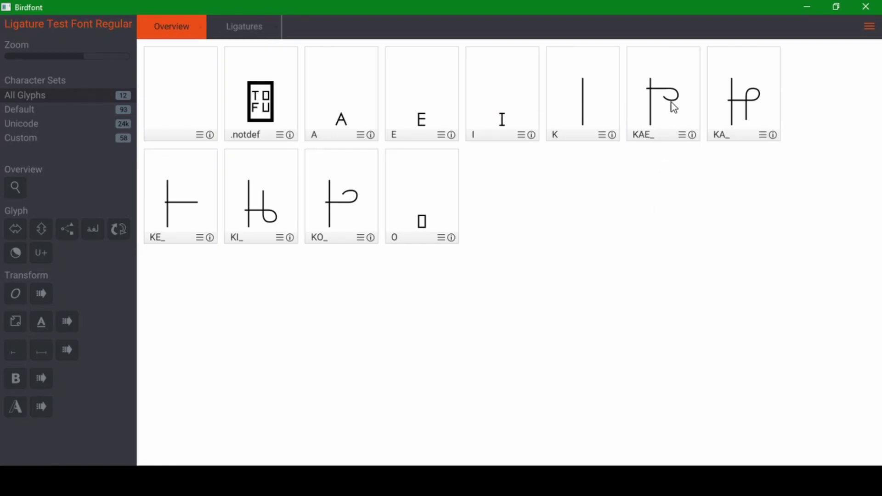
pyautogui.click(246, 34)
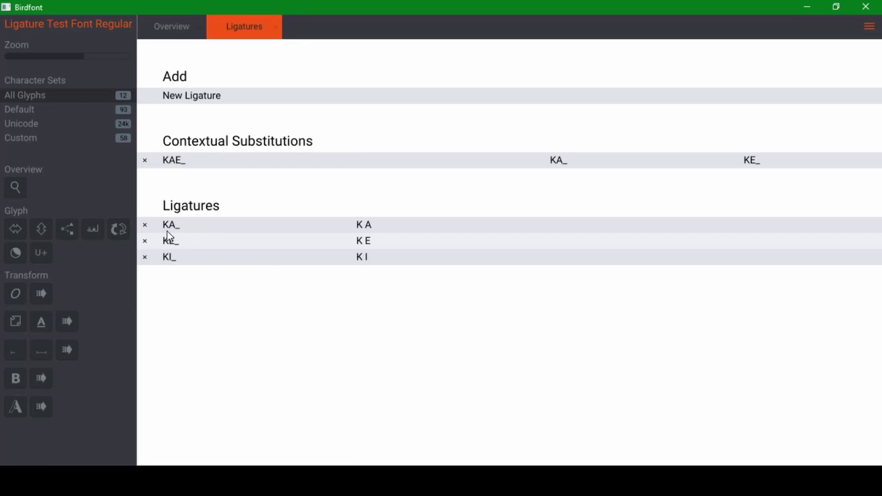
pyautogui.scroll(3, 130, 220)
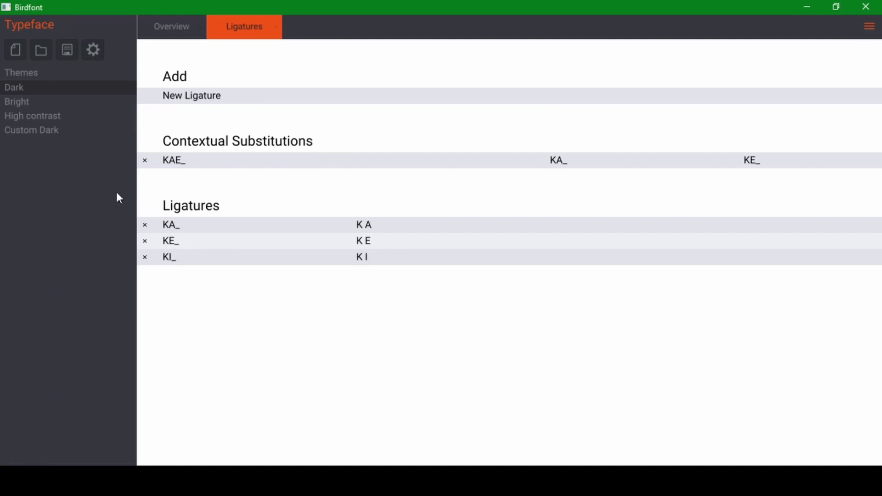
# Add a new ligature named Khiolk with the character sequence "h j k l h".
pyautogui.click(193, 97)
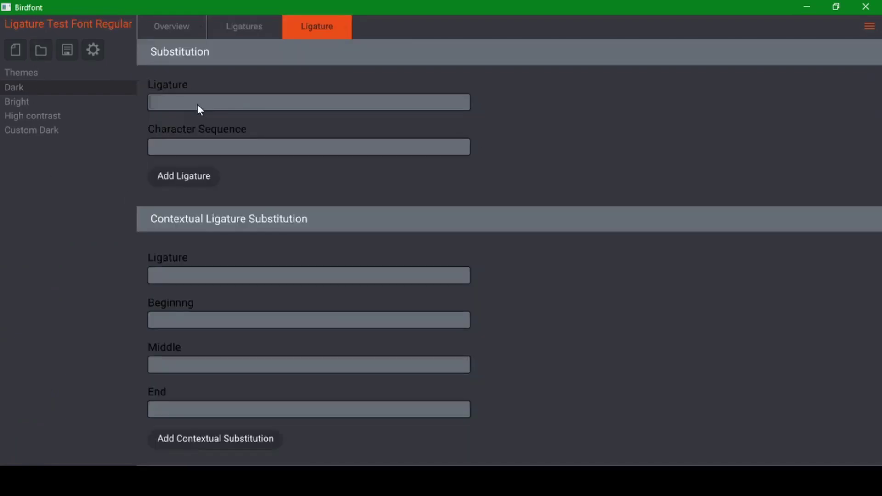
pyautogui.write('K')
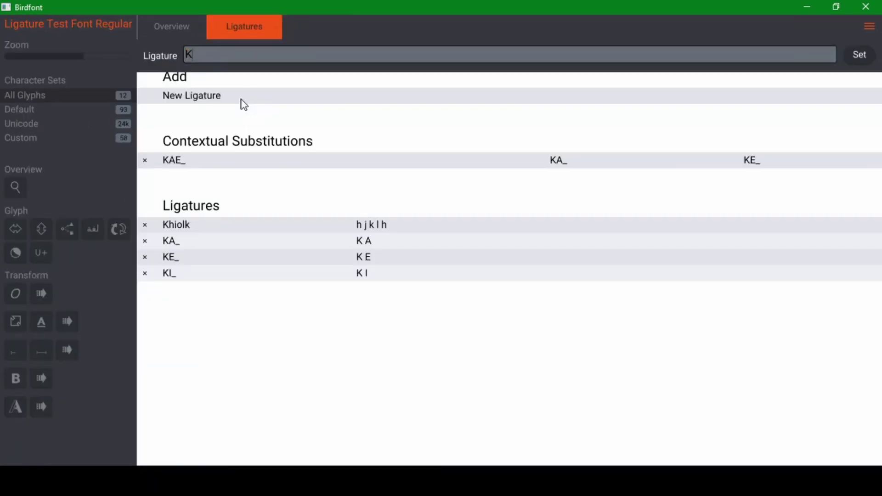
# Rename the Khiolk ligature to KAE_ and enter "K A E" as its character sequence.
pyautogui.write('W')
pyautogui.press('Return')
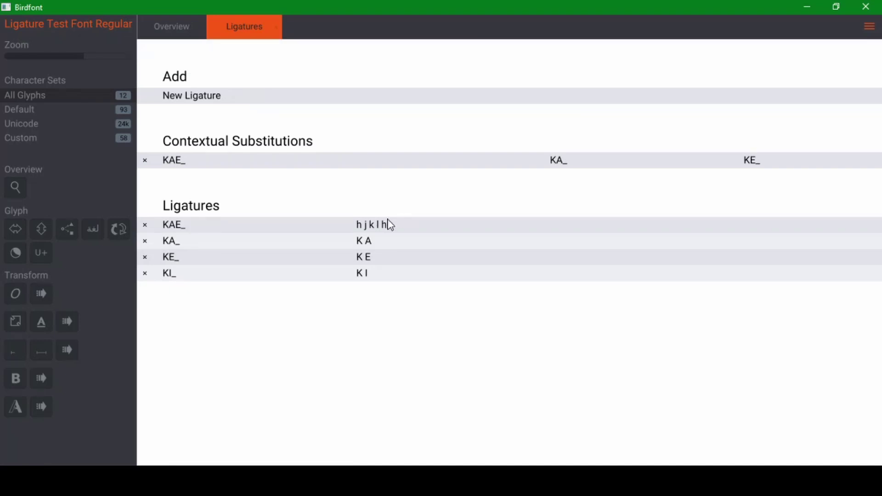
pyautogui.click(376, 227)
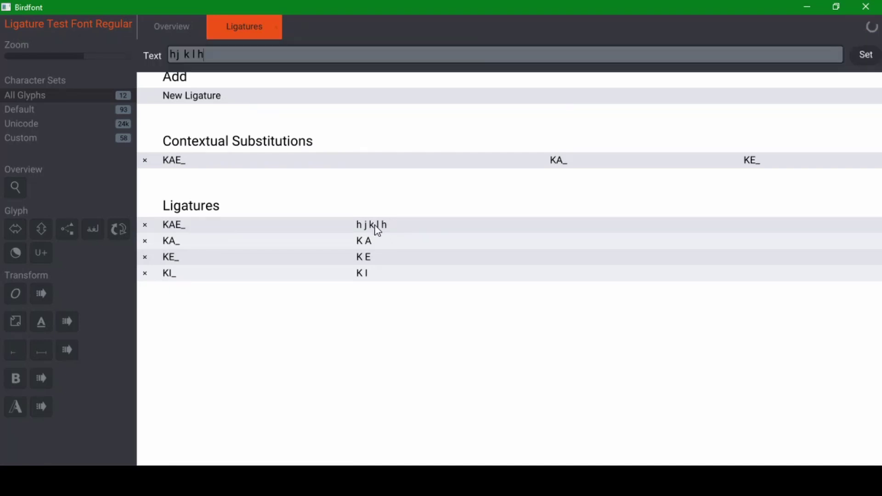
pyautogui.moveTo(234, 50); pyautogui.dragTo(136, 51)
pyautogui.click(280, 55)
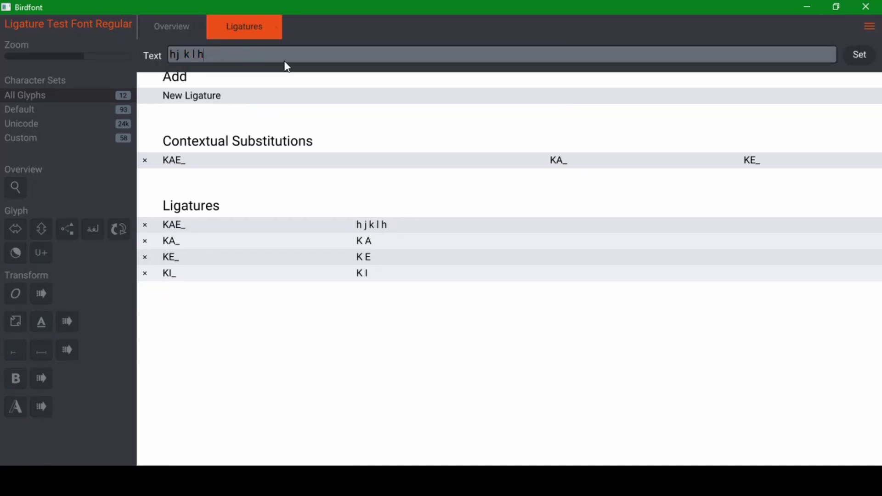
pyautogui.press('BackSpace')
pyautogui.press('BackSpace')
pyautogui.press('BackSpace')
pyautogui.press('BackSpace')
pyautogui.press('BackSpace')
pyautogui.write('K A E')
# Change the KAE_ ligature's character sequence to "KA_ E" and apply it.
pyautogui.moveTo(221, 56); pyautogui.dragTo(165, 58)
pyautogui.click(201, 60)
pyautogui.click(184, 59)
pyautogui.click(211, 54)
pyautogui.press('Left')
pyautogui.press('Left')
pyautogui.press('Left')
pyautogui.press('BackSpace')
pyautogui.write('_')
pyautogui.press('Return')
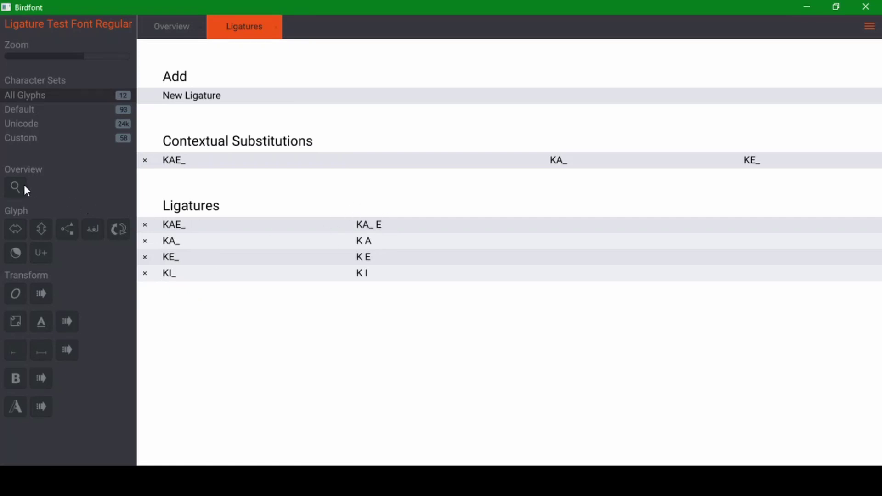
# Add another ligature named jklj with the sequence "h k j h l" and rename it to KAE_.
pyautogui.click(864, 26)
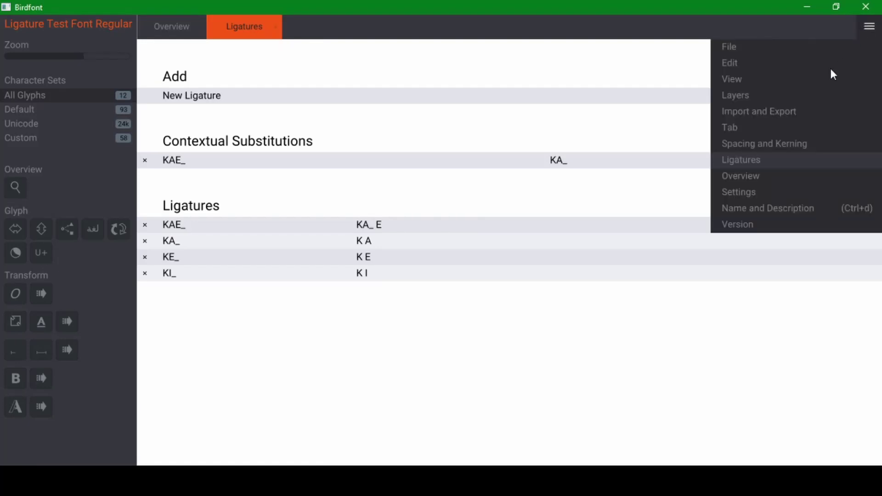
pyautogui.click(748, 159)
pyautogui.click(765, 66)
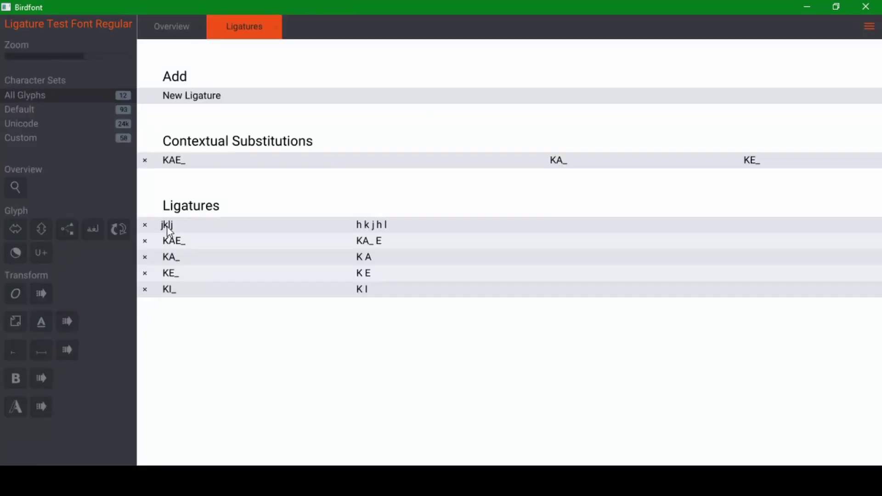
pyautogui.click(167, 225)
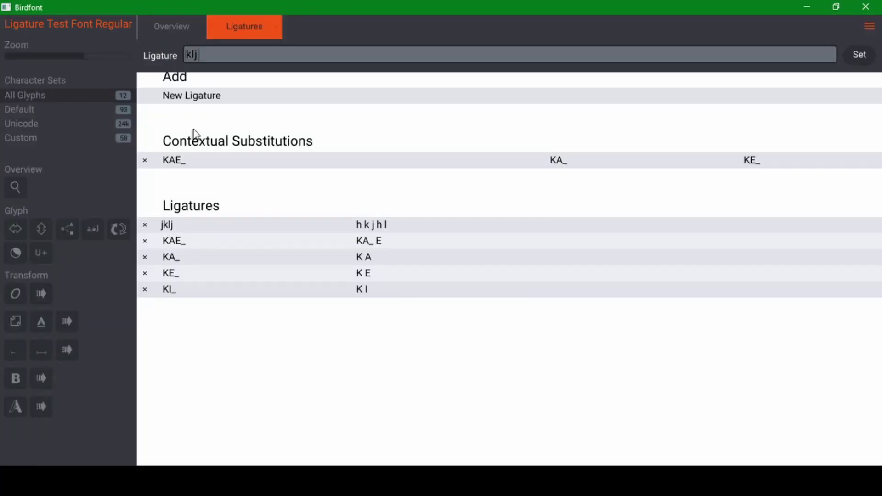
pyautogui.moveTo(201, 59); pyautogui.dragTo(177, 56)
pyautogui.press('BackSpace')
pyautogui.write('KAE_')
pyautogui.press('Return')
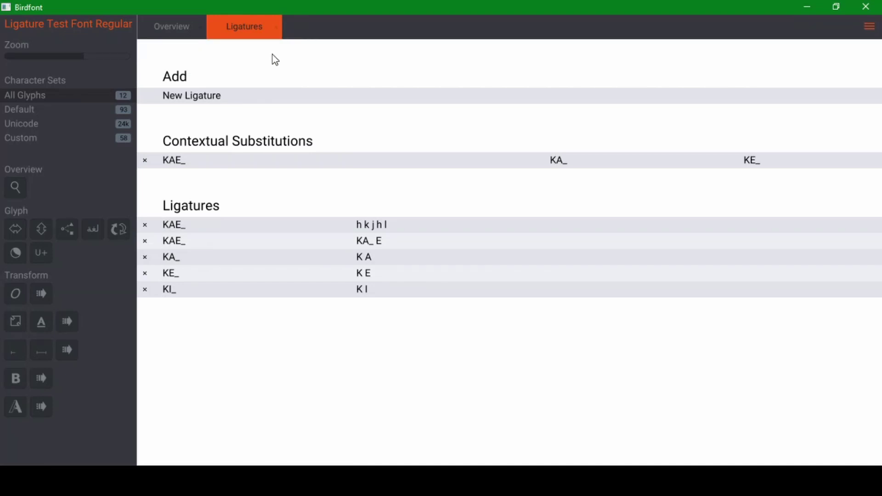
# Set the character sequence of the KAE_ ligature with placeholder text to "K A E".
pyautogui.click(374, 228)
pyautogui.moveTo(211, 53); pyautogui.dragTo(136, 52)
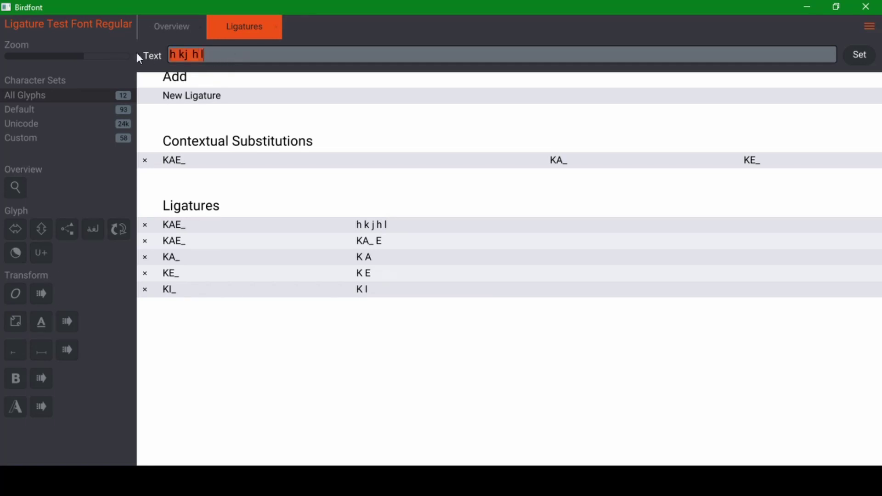
pyautogui.press('BackSpace')
pyautogui.write('K A E')
pyautogui.press('Return')
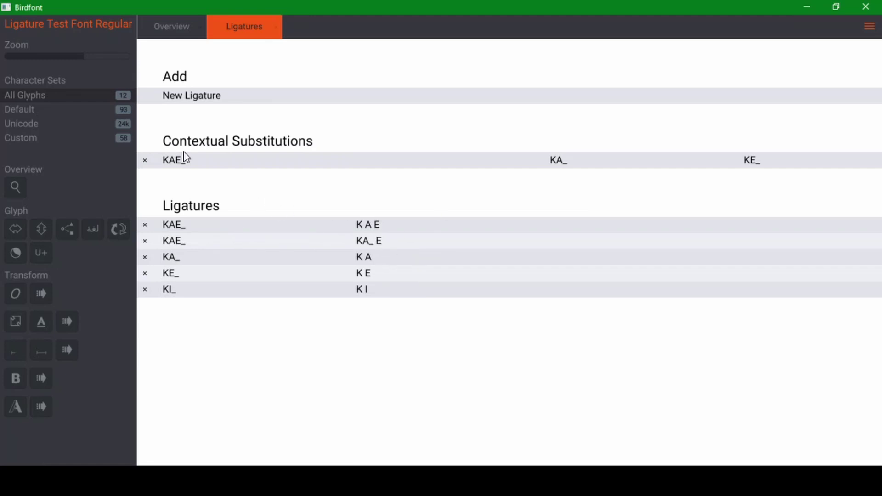
# Open the spacing view and test the KA ligature by entering K and A twice, clearing the text each time.
pyautogui.click(868, 30)
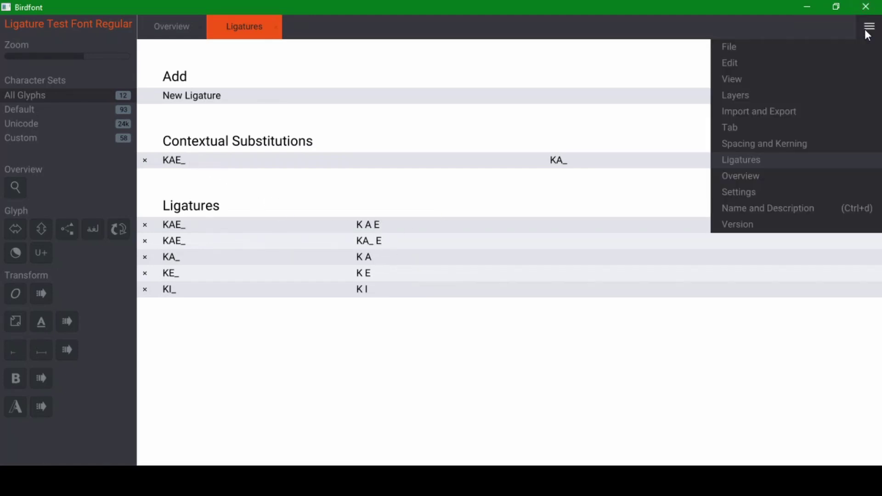
pyautogui.click(757, 147)
pyautogui.click(746, 48)
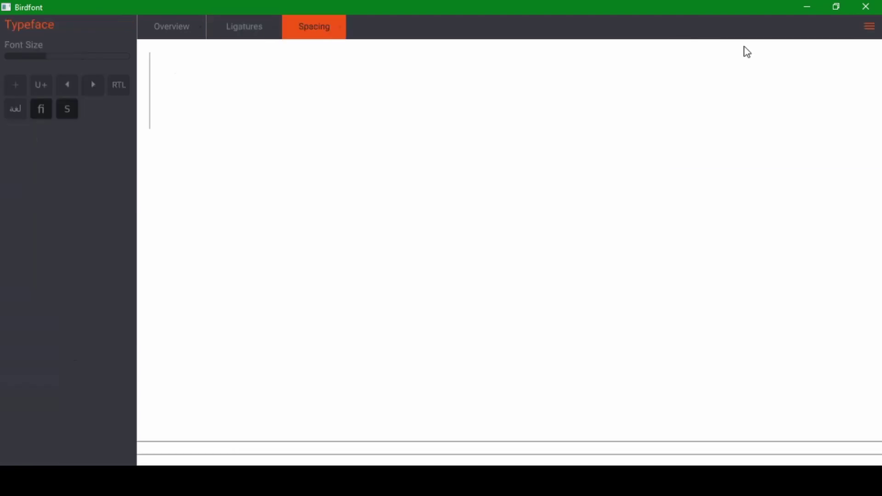
pyautogui.write('K')
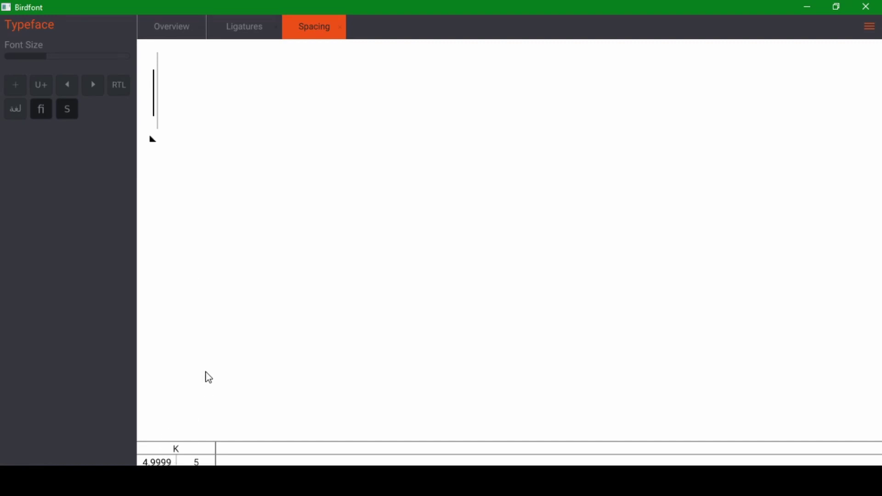
pyautogui.write('A_')
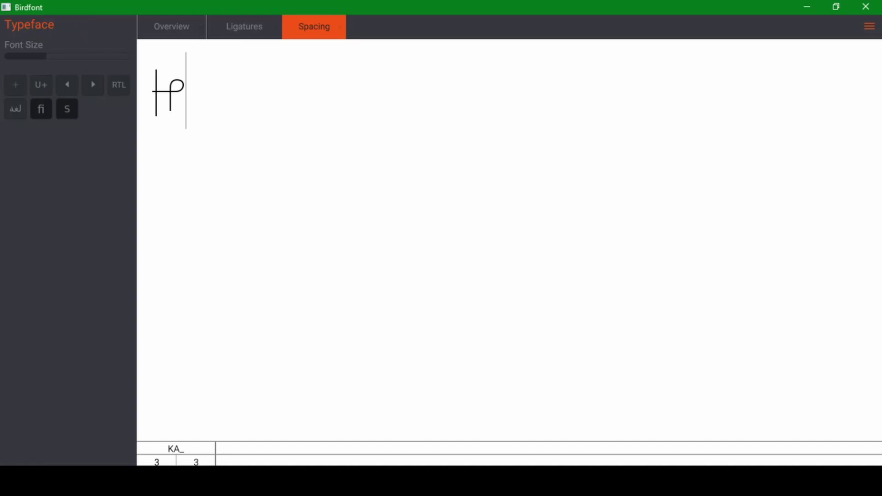
pyautogui.press('BackSpace')
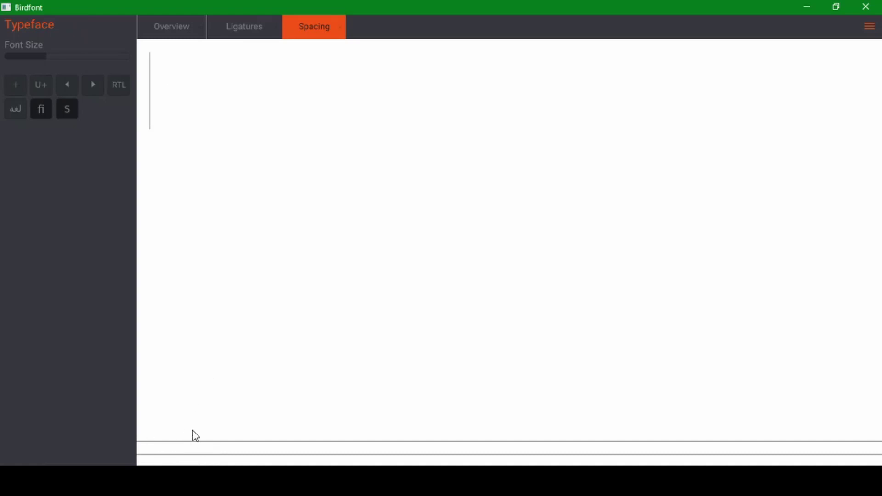
pyautogui.write('KA_')
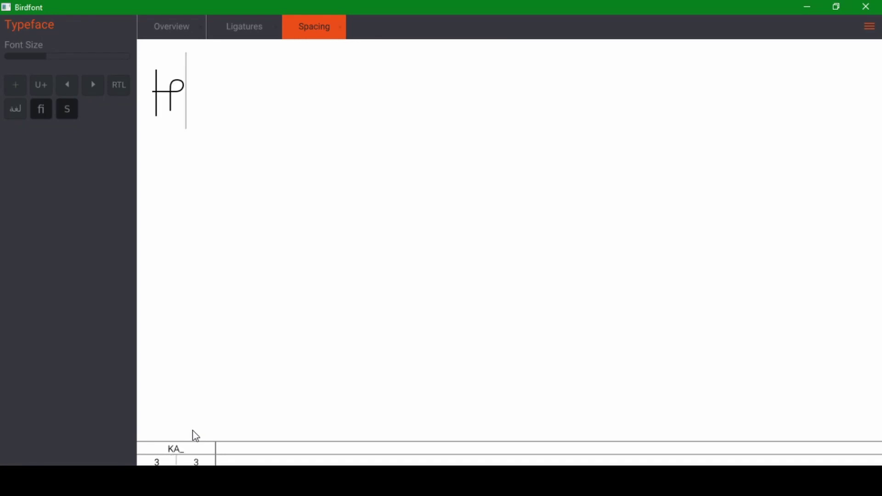
pyautogui.press('BackSpace')
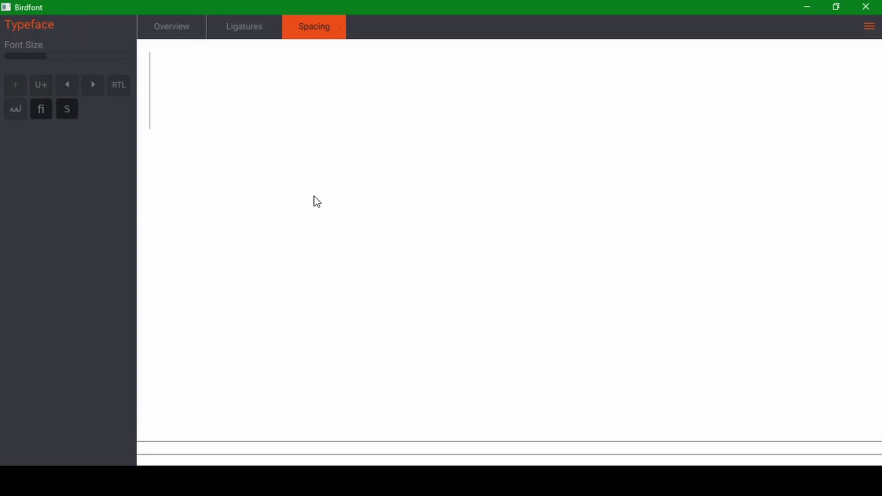
# Test the combinations KI and KO in the spacing view, clearing the text after each one.
pyautogui.write('K')
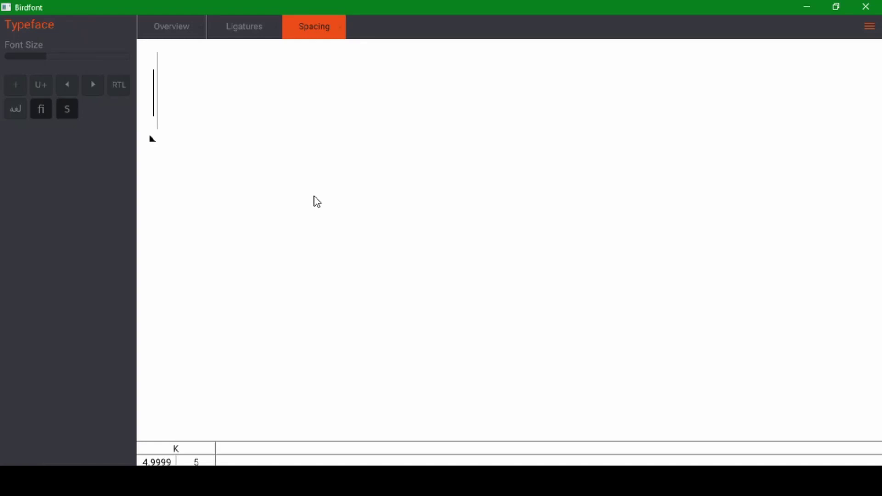
pyautogui.write('l_')
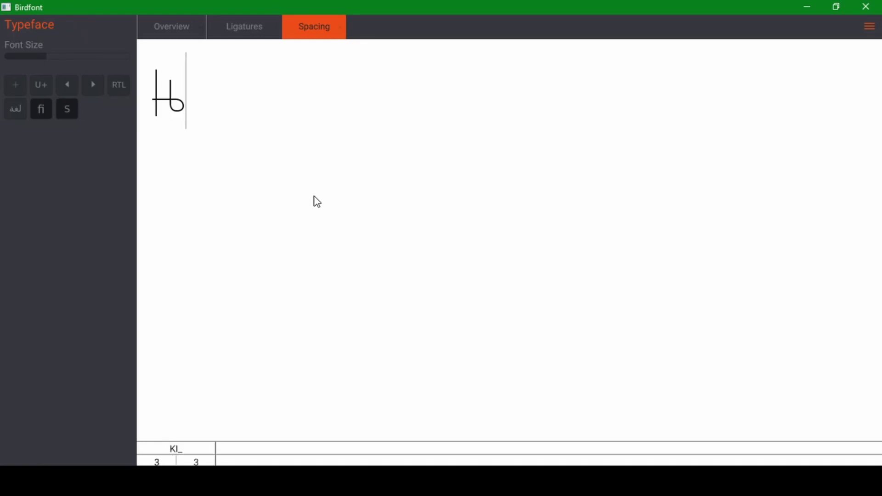
pyautogui.press('BackSpace')
pyautogui.press('BackSpace')
pyautogui.write('0')
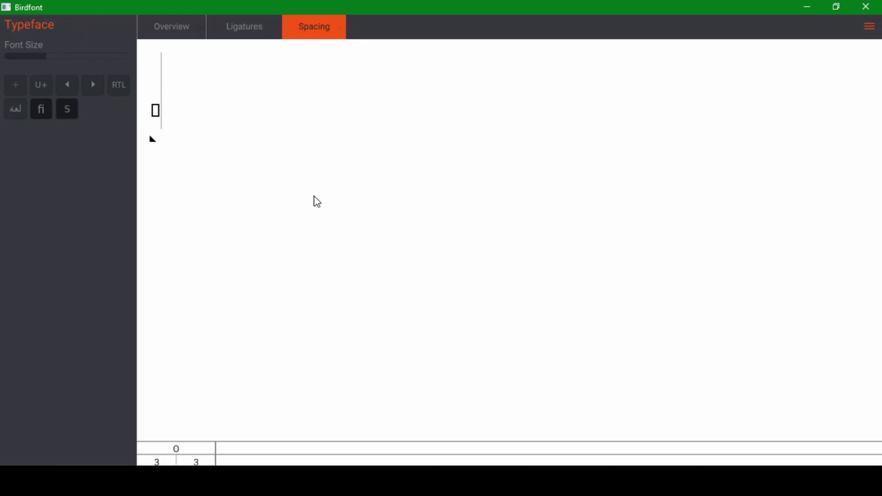
pyautogui.write('K')
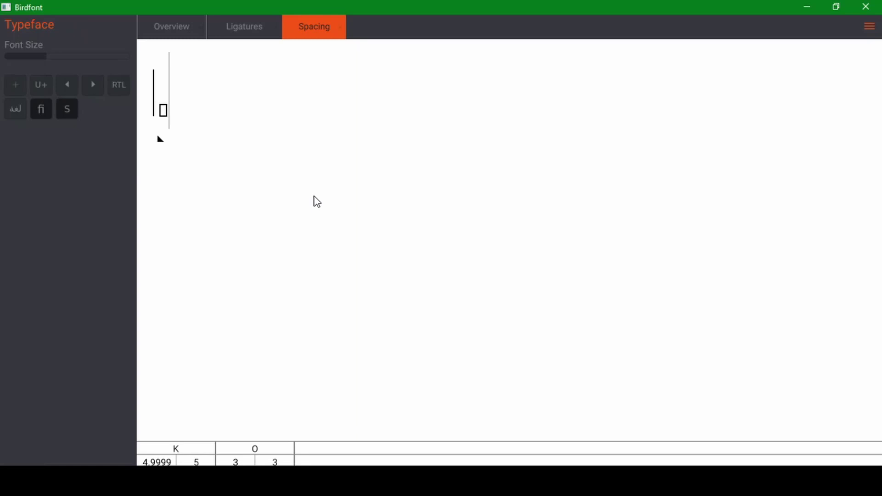
pyautogui.press('BackSpace')
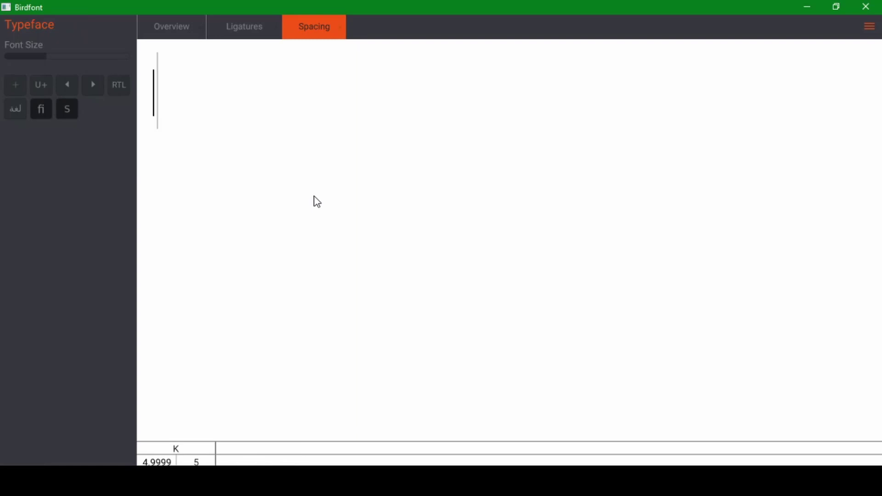
pyautogui.press('BackSpace')
# Test the sequence KAE in the spacing view, clear it and close the view.
pyautogui.write('KA')
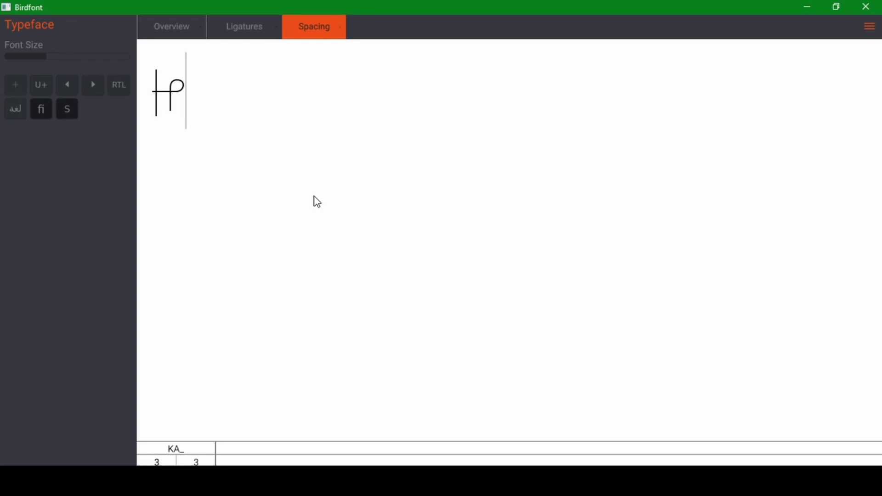
pyautogui.write('E')
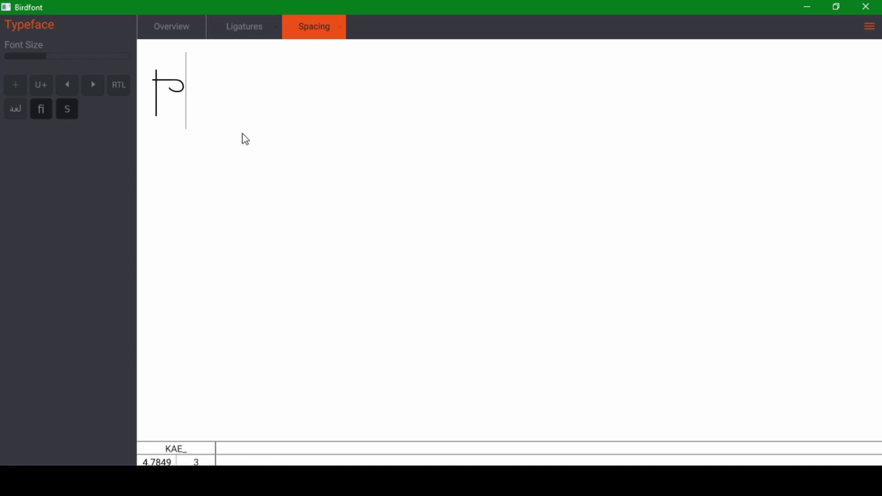
pyautogui.press('BackSpace')
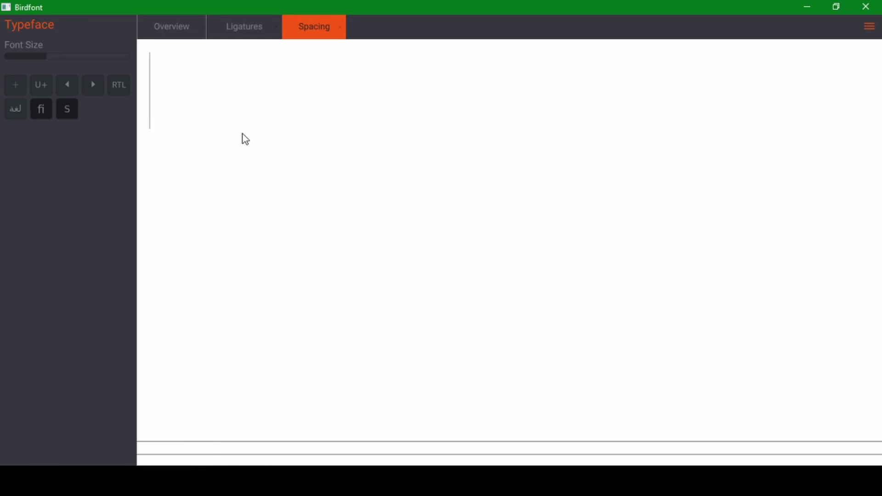
pyautogui.click(340, 27)
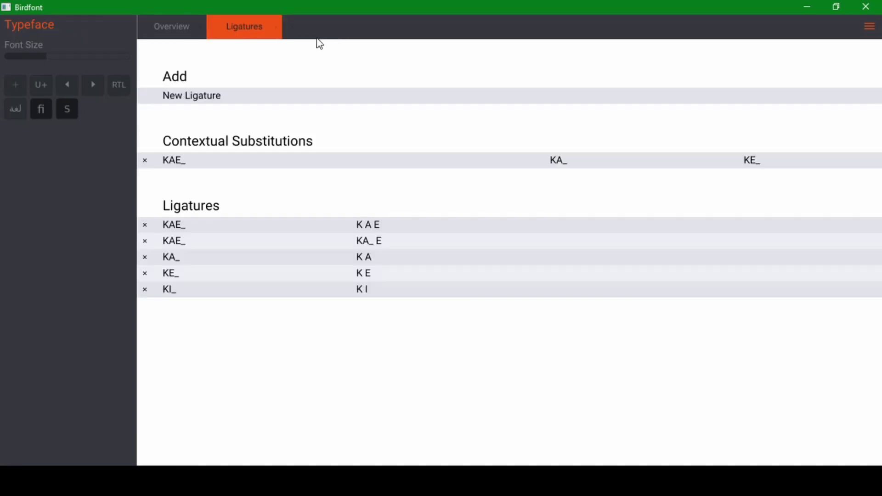
# Close the ligature list and reopen it from the glyph overview.
pyautogui.click(276, 27)
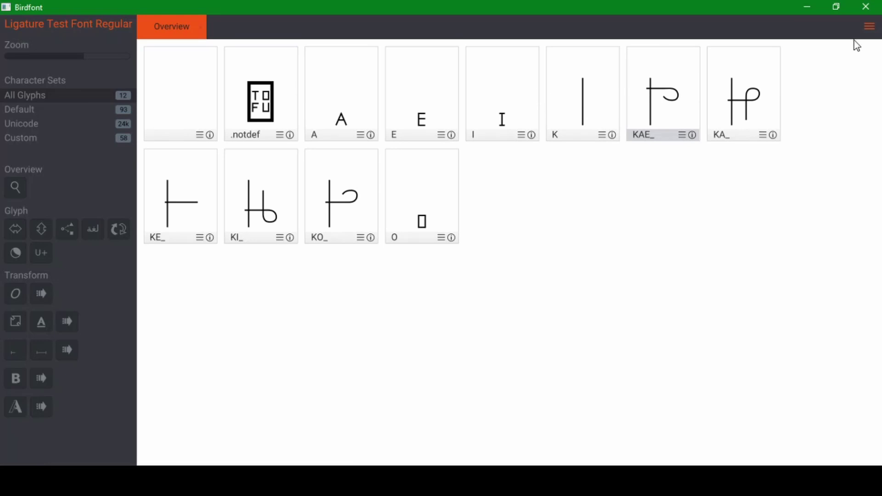
pyautogui.click(870, 28)
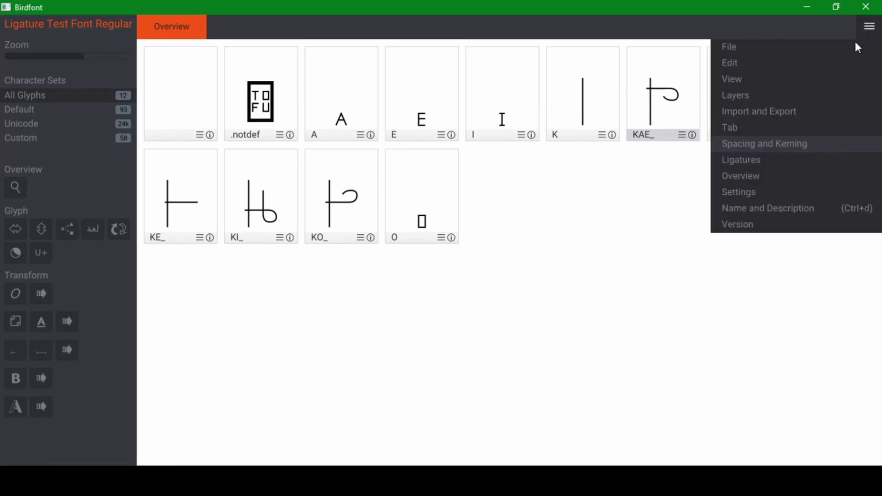
pyautogui.click(779, 147)
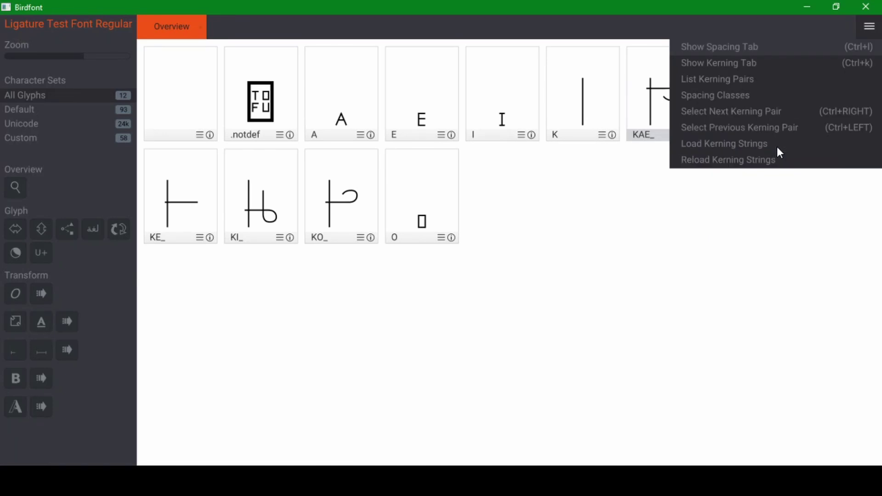
pyautogui.click(760, 161)
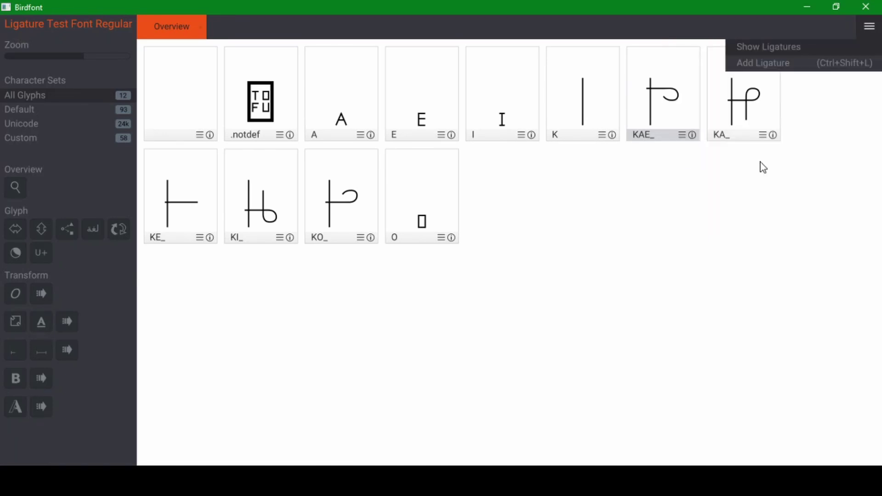
pyautogui.click(757, 51)
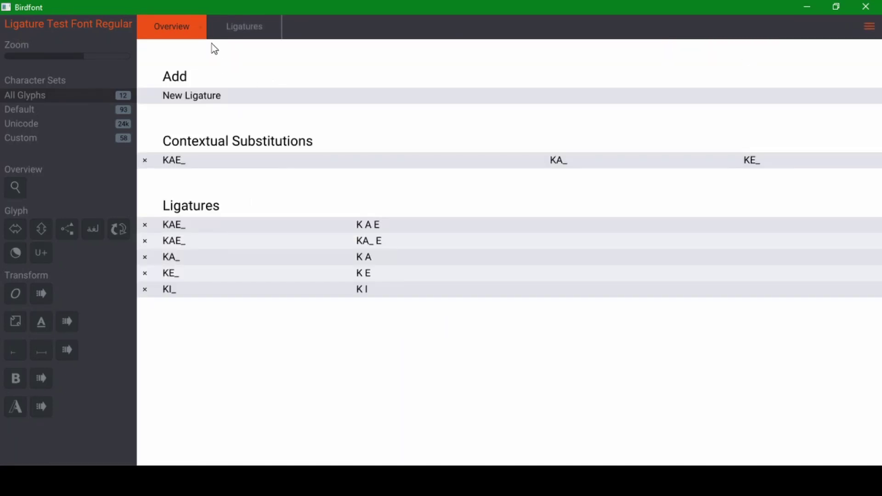
pyautogui.click(231, 30)
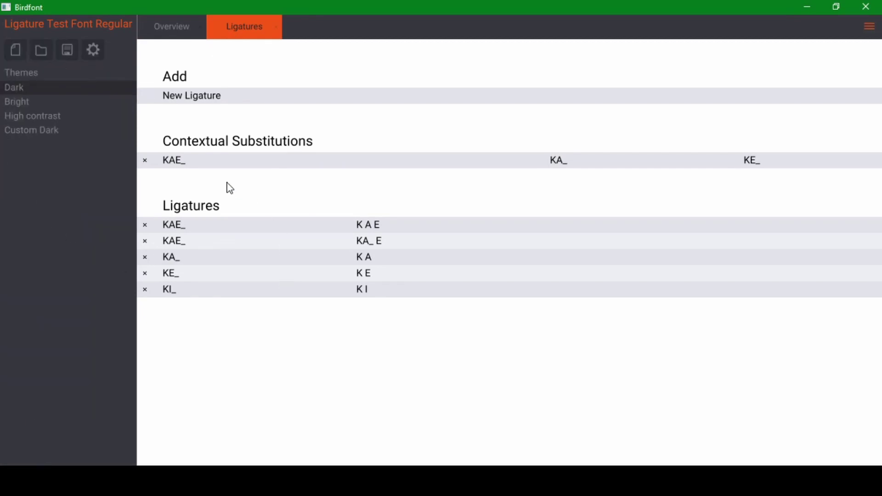
# Review the ligature, beginning, middle and end entries of the KAE_ contextual substitution, closing each without changes.
pyautogui.click(191, 156)
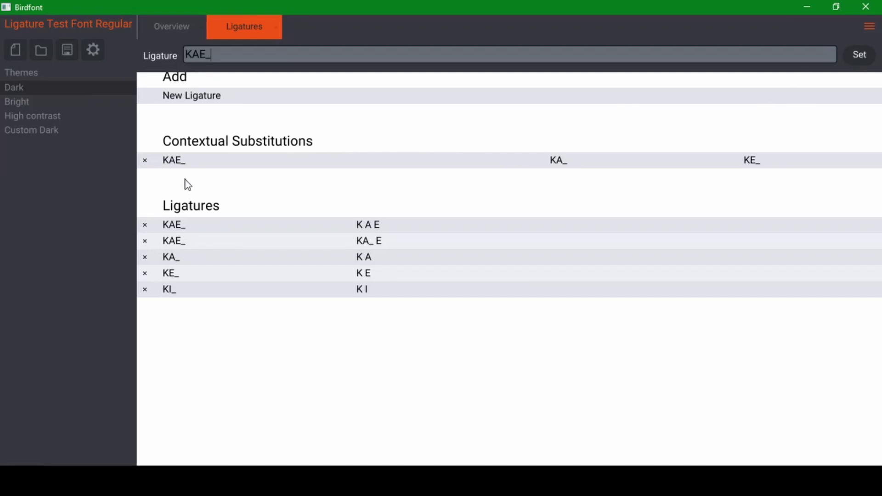
pyautogui.click(858, 58)
pyautogui.click(403, 163)
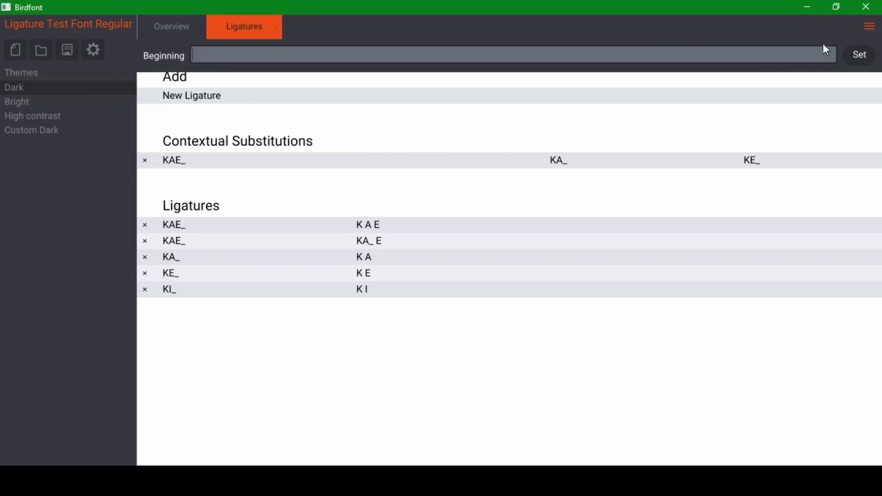
pyautogui.click(858, 55)
pyautogui.click(558, 162)
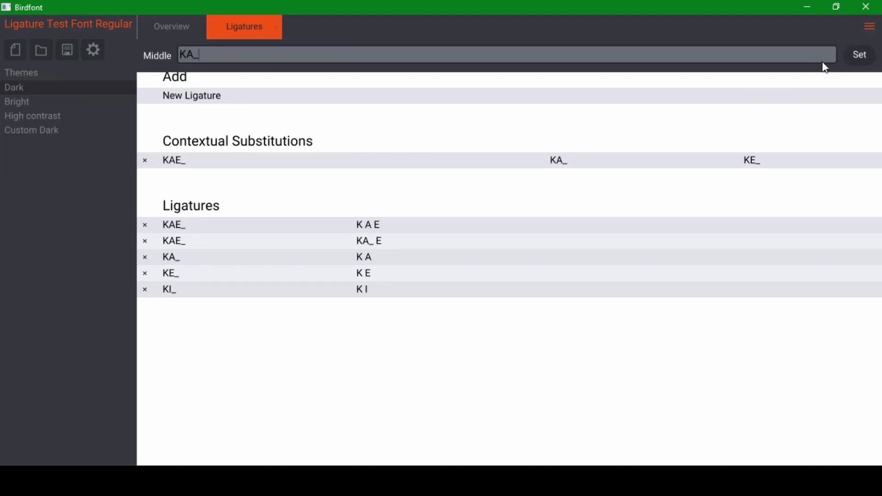
pyautogui.click(859, 55)
pyautogui.click(751, 162)
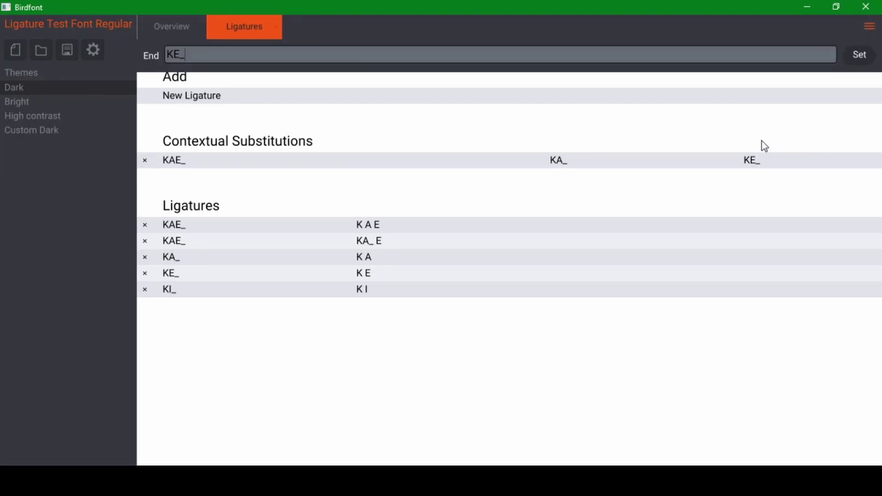
pyautogui.click(856, 57)
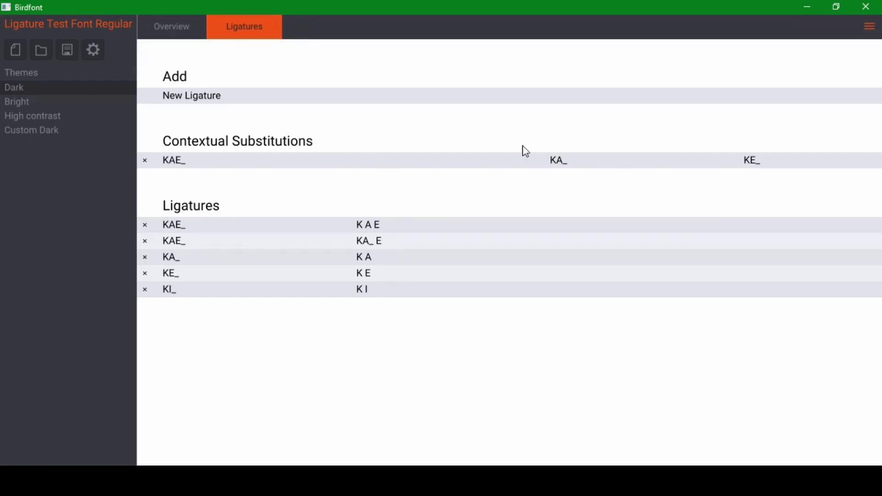
pyautogui.click(562, 162)
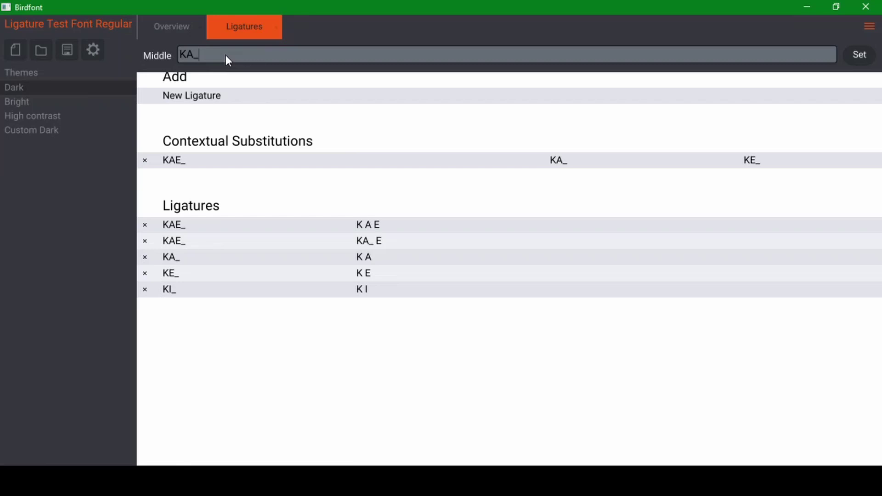
pyautogui.click(859, 56)
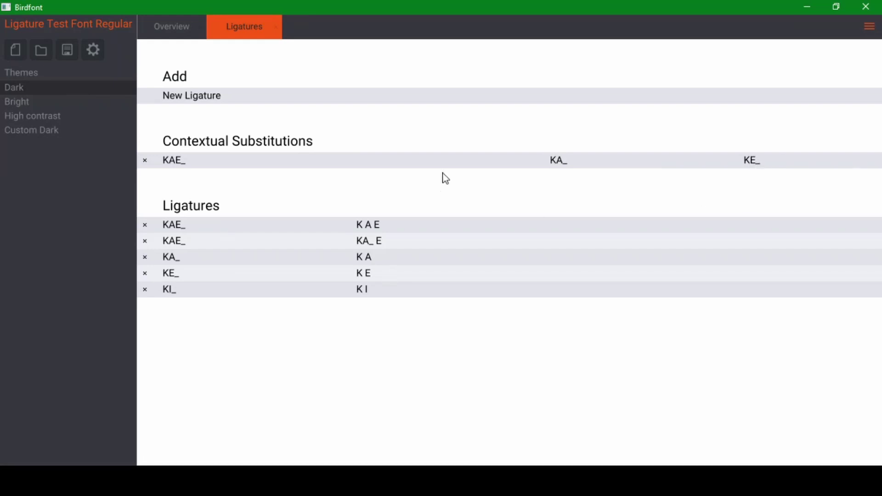
# Set the beginning of the KAE_ contextual substitution to K, and clear that entry again.
pyautogui.click(378, 166)
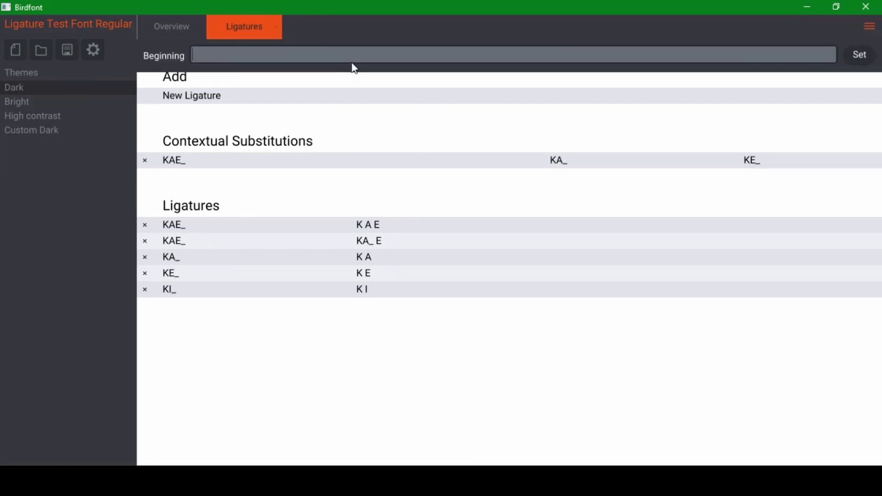
pyautogui.write('K')
pyautogui.press('Return')
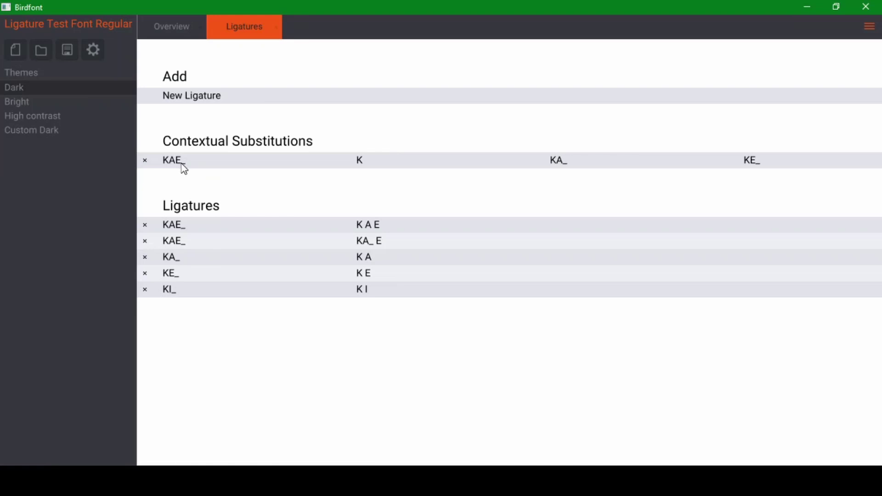
pyautogui.click(361, 161)
pyautogui.doubleClick(219, 52)
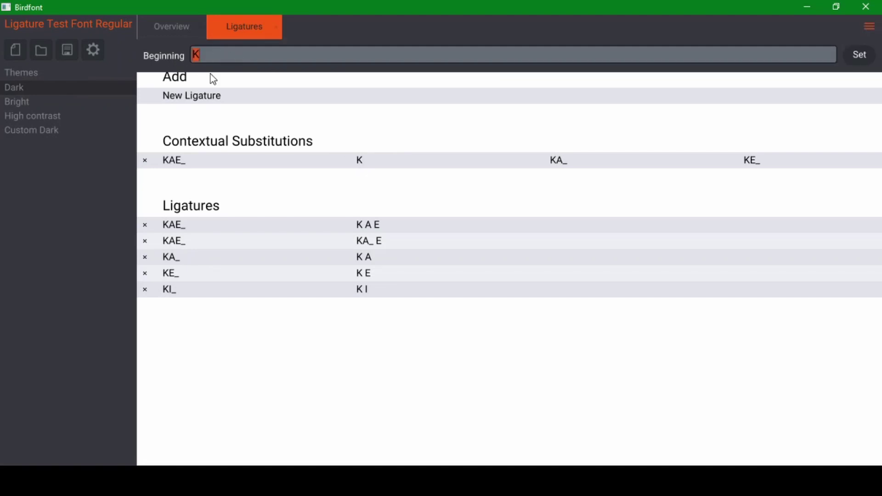
pyautogui.press('Return')
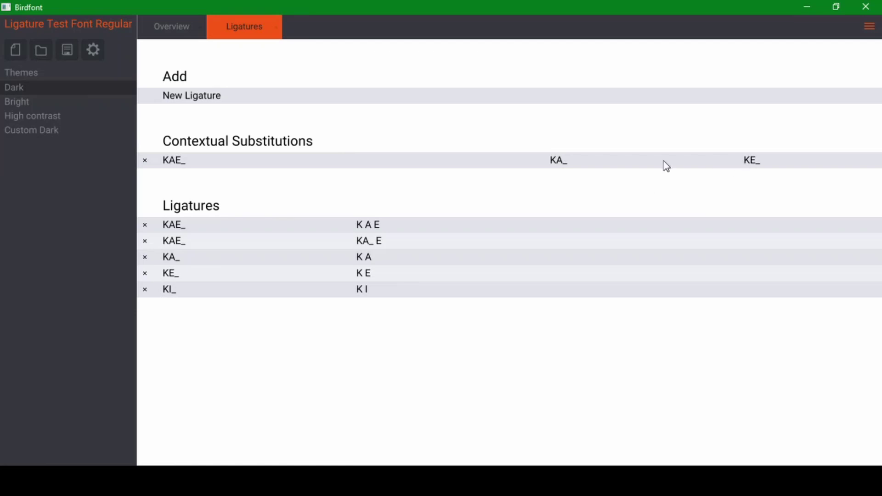
# Check the middle and end entries of the KAE_ contextual substitution.
pyautogui.click(561, 166)
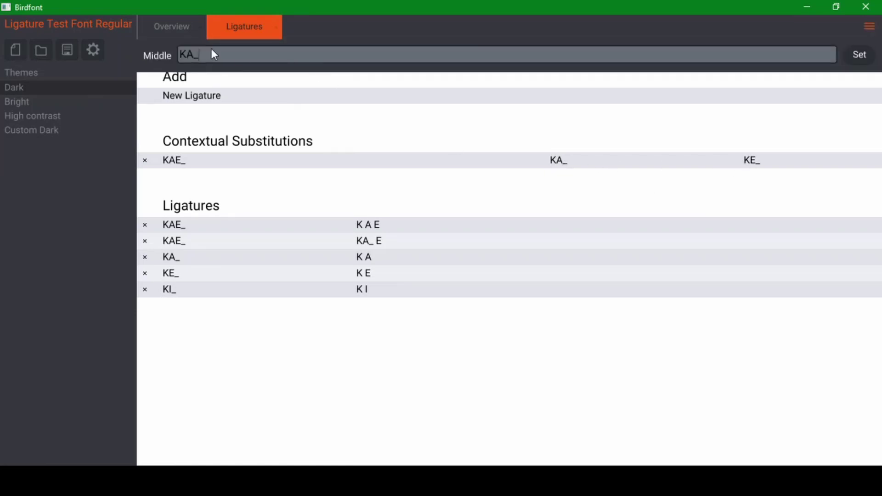
pyautogui.click(860, 54)
pyautogui.click(749, 165)
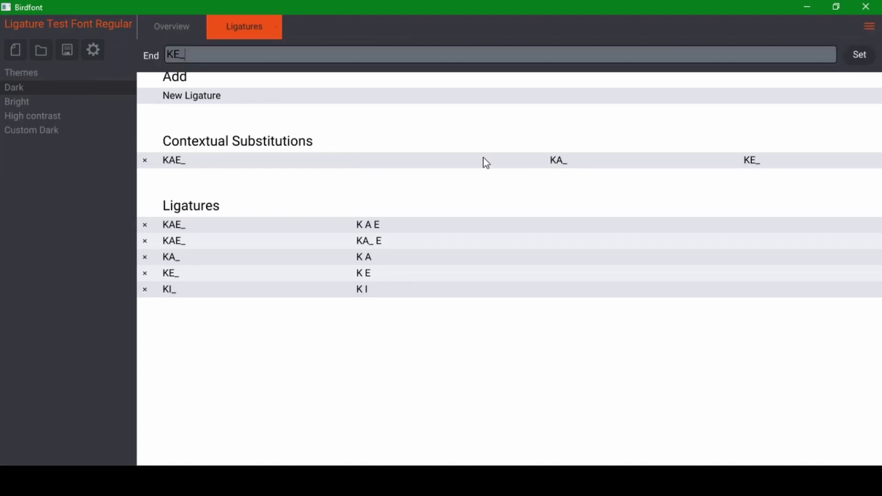
pyautogui.click(871, 58)
# Open the spacing view and test the contextual substitution by entering KA followed by KE.
pyautogui.click(869, 26)
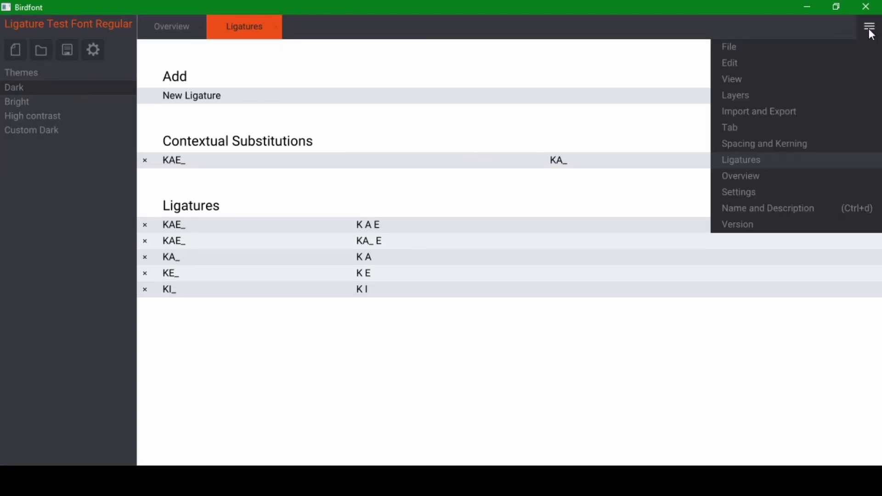
pyautogui.click(764, 146)
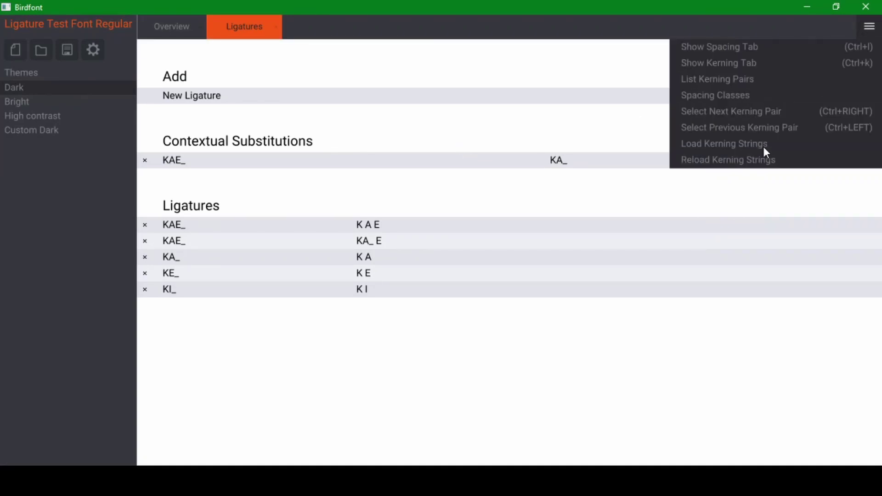
pyautogui.click(743, 46)
pyautogui.write('K')
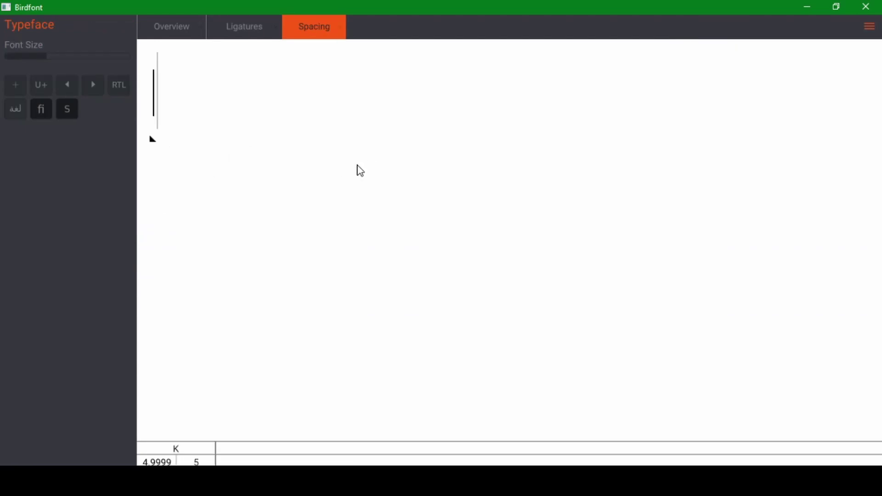
pyautogui.write('A_')
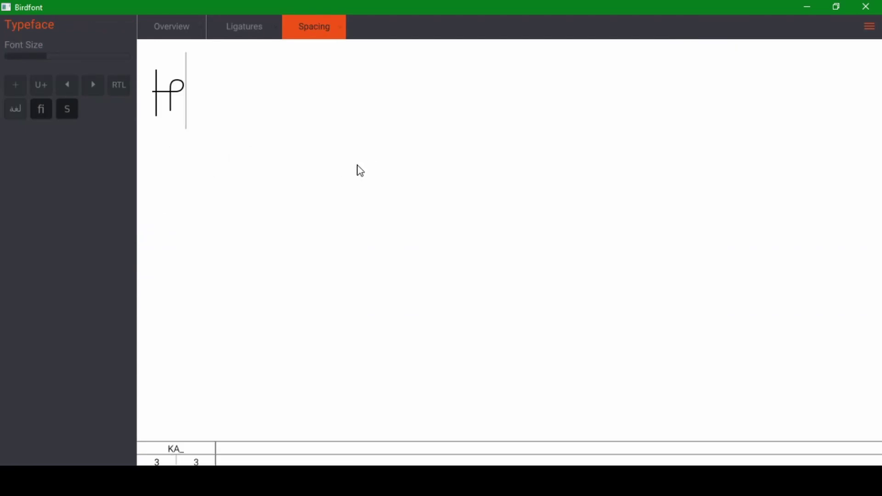
pyautogui.write('KE')
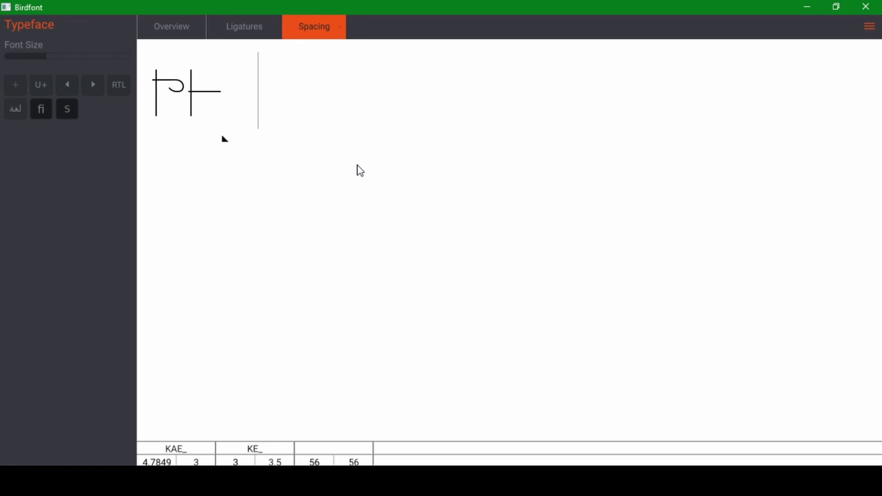
pyautogui.moveTo(173, 68)
# Compare the contextual substitution in the ligature list with the spacing view, and close both views.
pyautogui.click(246, 28)
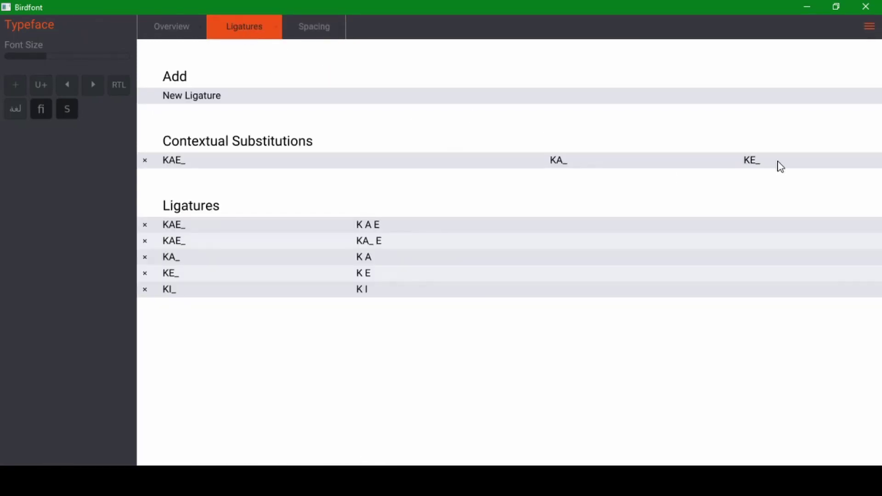
pyautogui.click(309, 32)
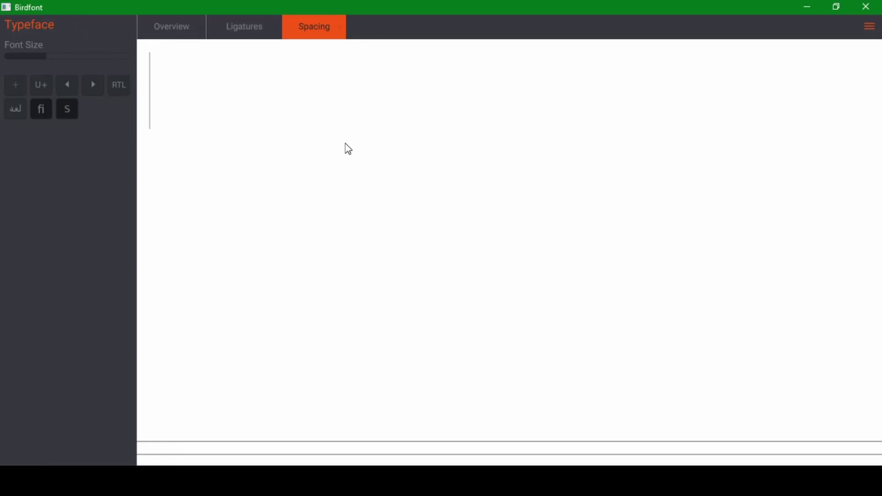
pyautogui.click(340, 27)
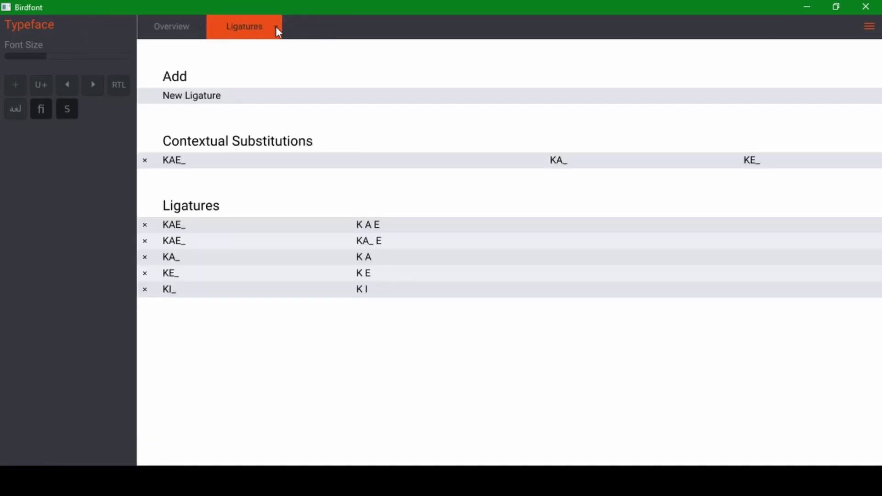
pyautogui.click(276, 29)
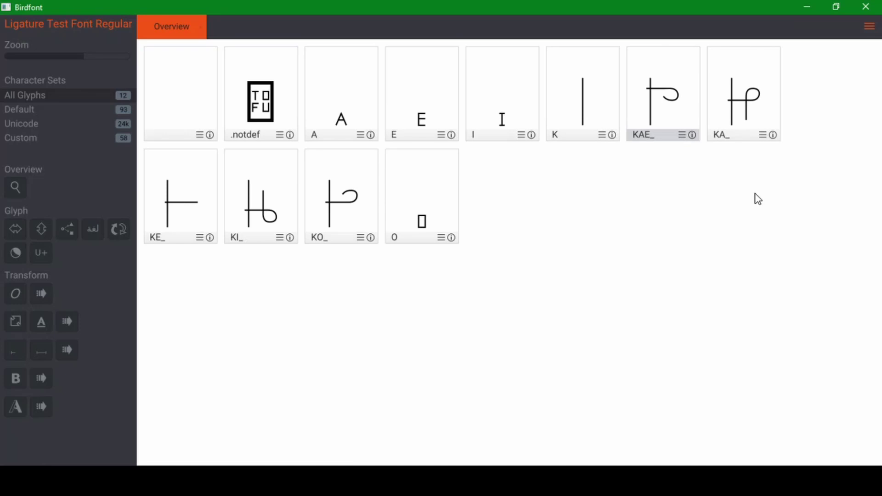
# Inspect the character information of the KAE_, I, K and O glyphs, ending with KAE_ again.
pyautogui.click(692, 135)
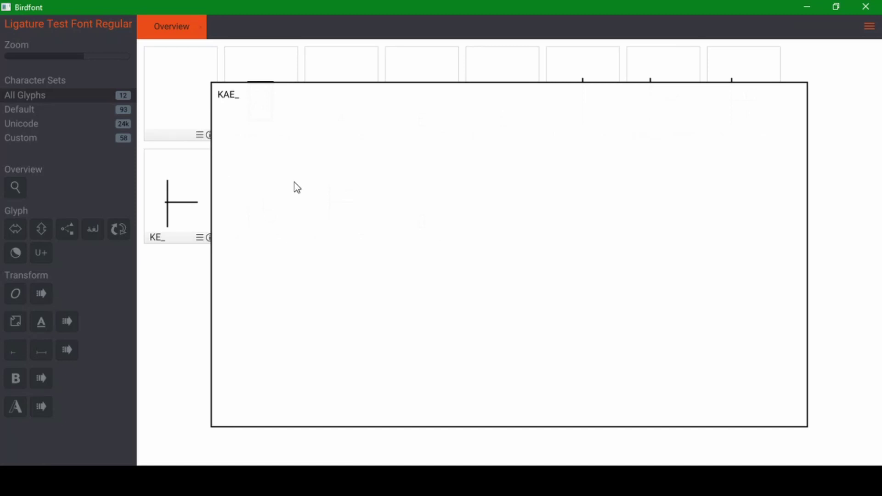
pyautogui.click(299, 148)
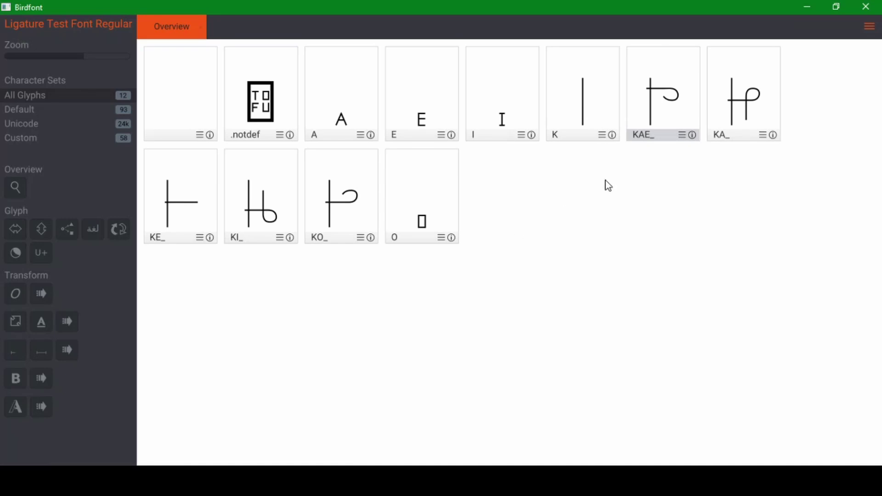
pyautogui.click(532, 135)
pyautogui.click(343, 112)
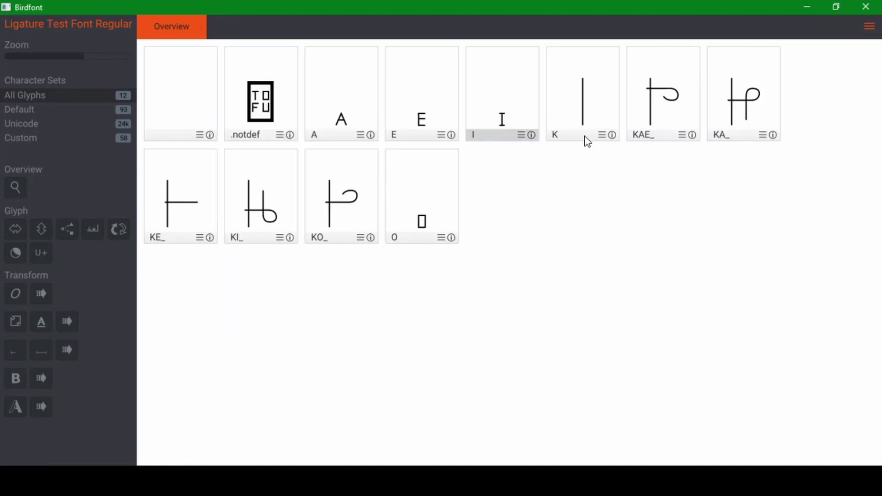
pyautogui.click(613, 135)
pyautogui.click(338, 136)
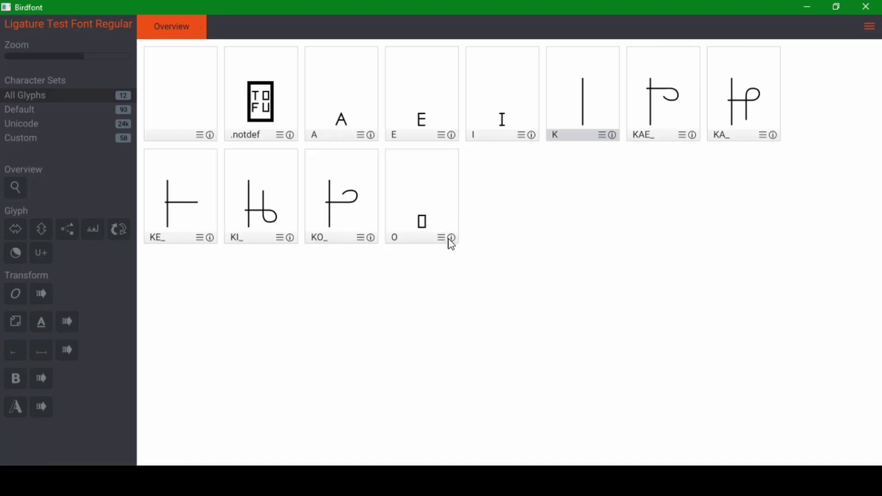
pyautogui.click(450, 238)
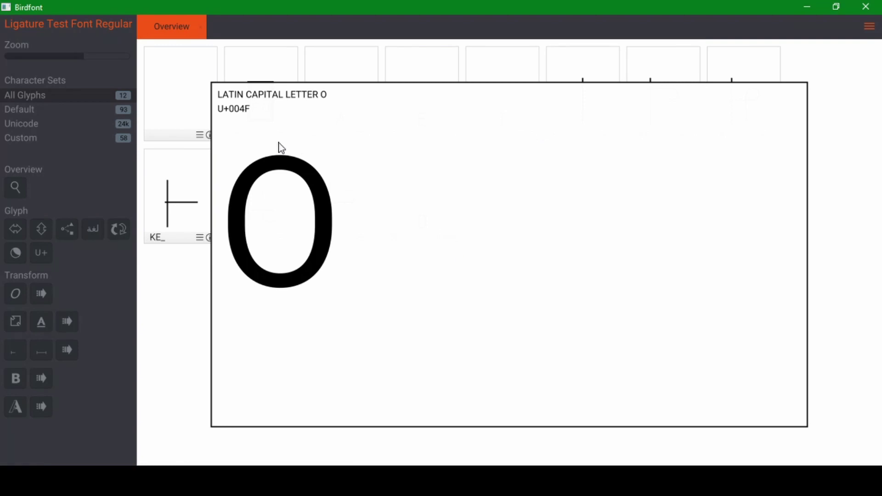
pyautogui.click(330, 216)
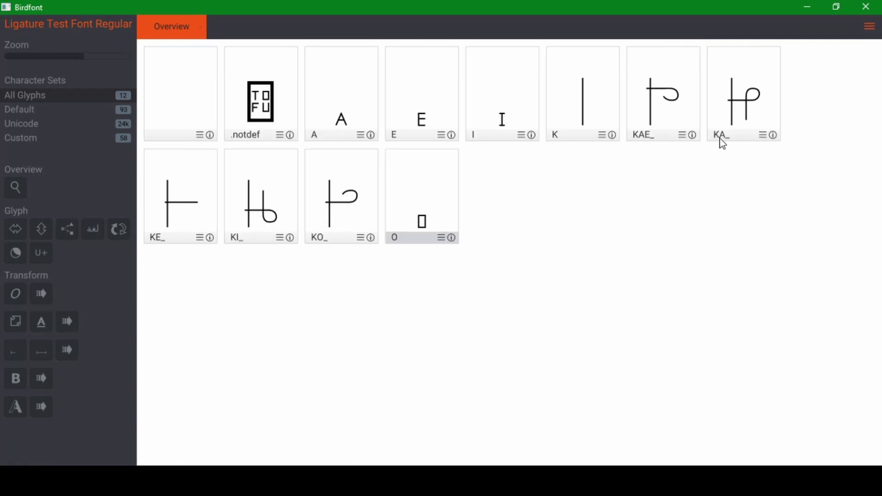
pyautogui.click(692, 136)
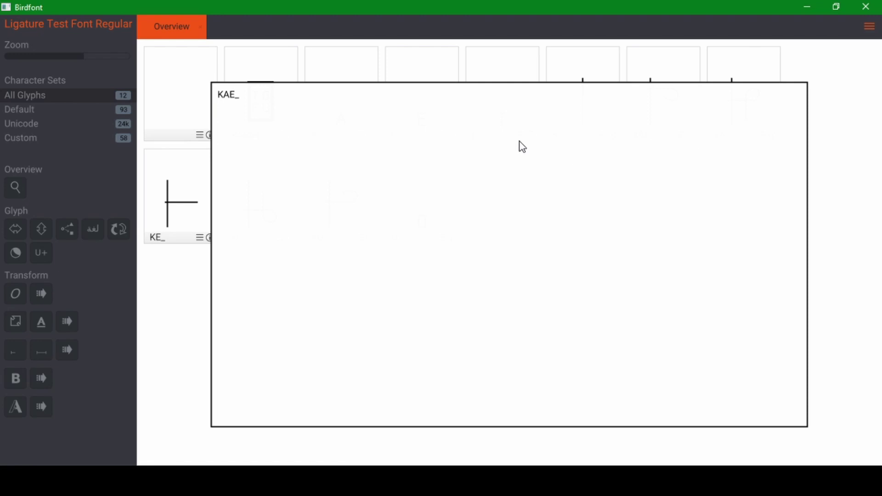
pyautogui.click(533, 178)
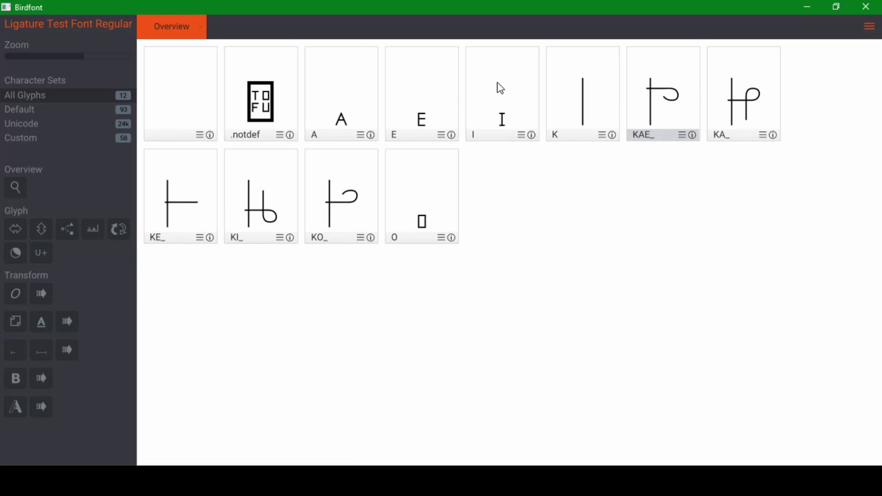
# Select the KAE_ glyph in the overview, recheck its character information, close it and select the KA_ glyph.
pyautogui.press('Left')
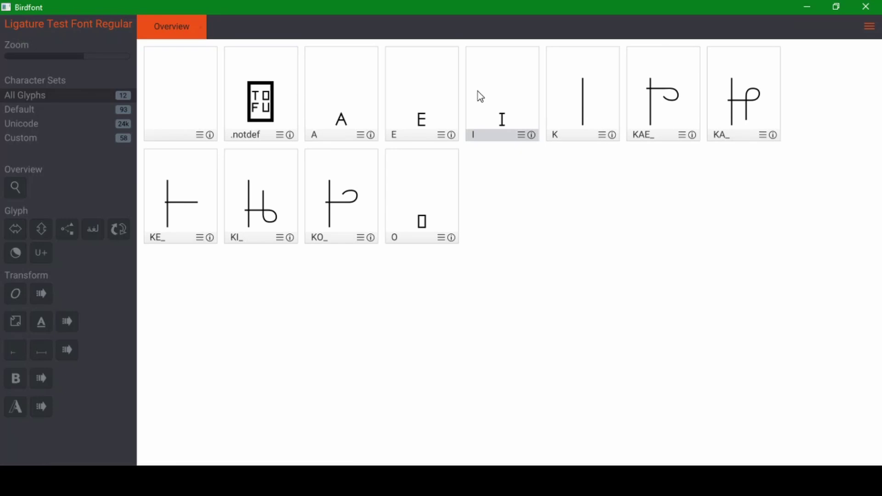
pyautogui.click(609, 87)
pyautogui.click(667, 103)
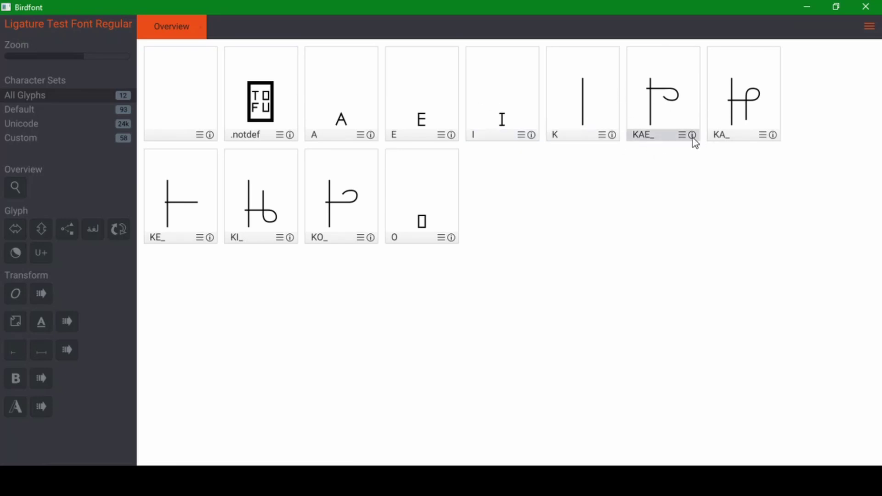
pyautogui.click(693, 136)
pyautogui.click(431, 147)
pyautogui.click(738, 106)
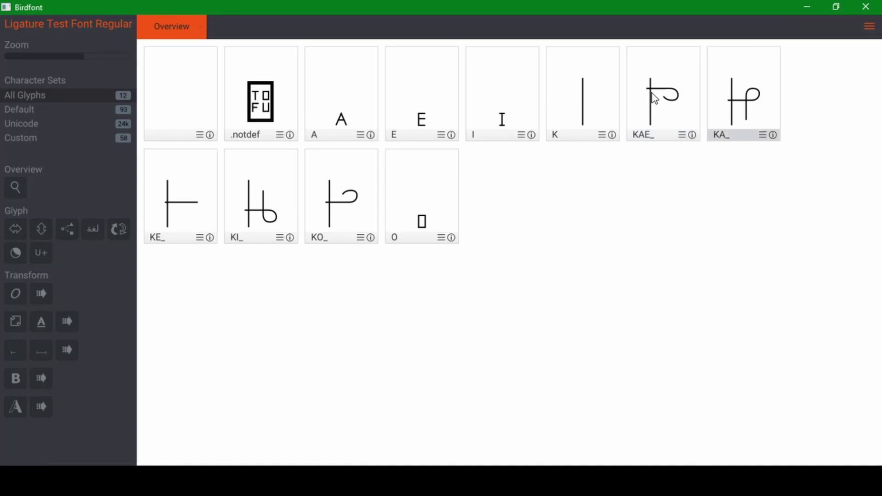